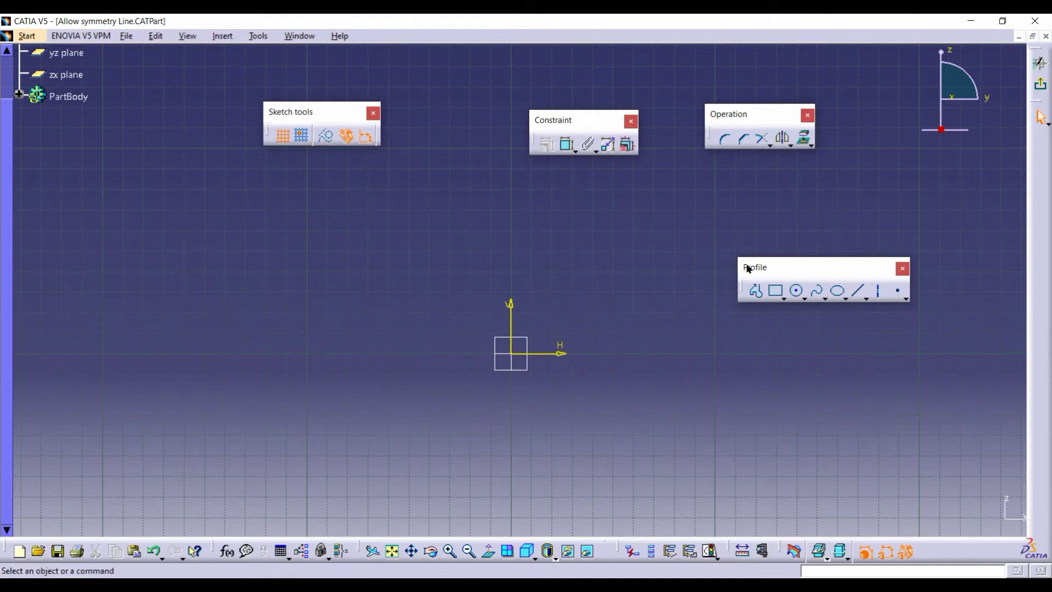
# Draw a rectangle by two corners and drag it so it straddles the sketch origin.
pyautogui.click(777, 292)
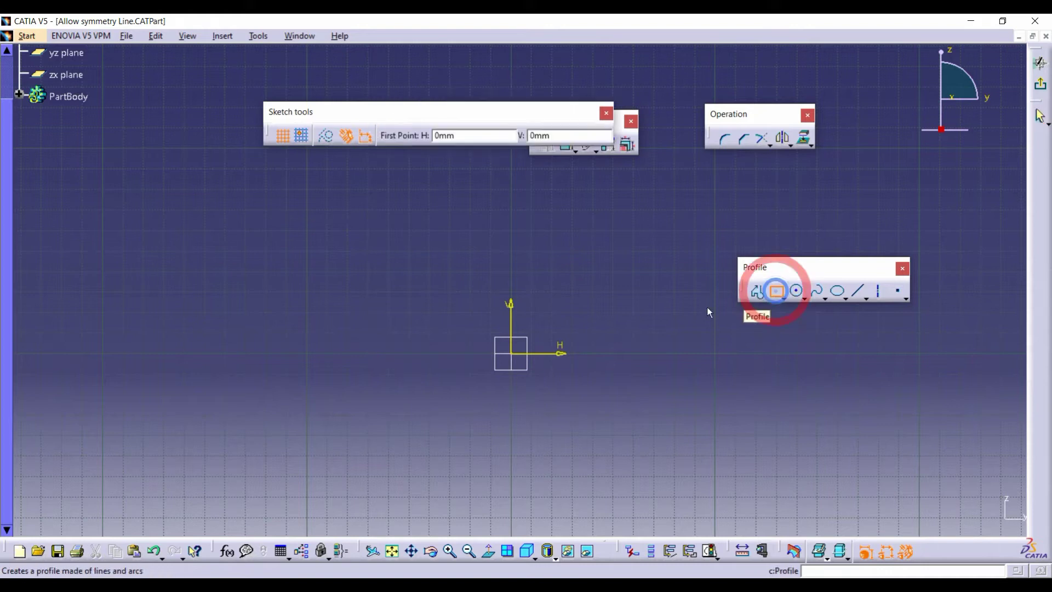
pyautogui.click(677, 384)
pyautogui.click(549, 247)
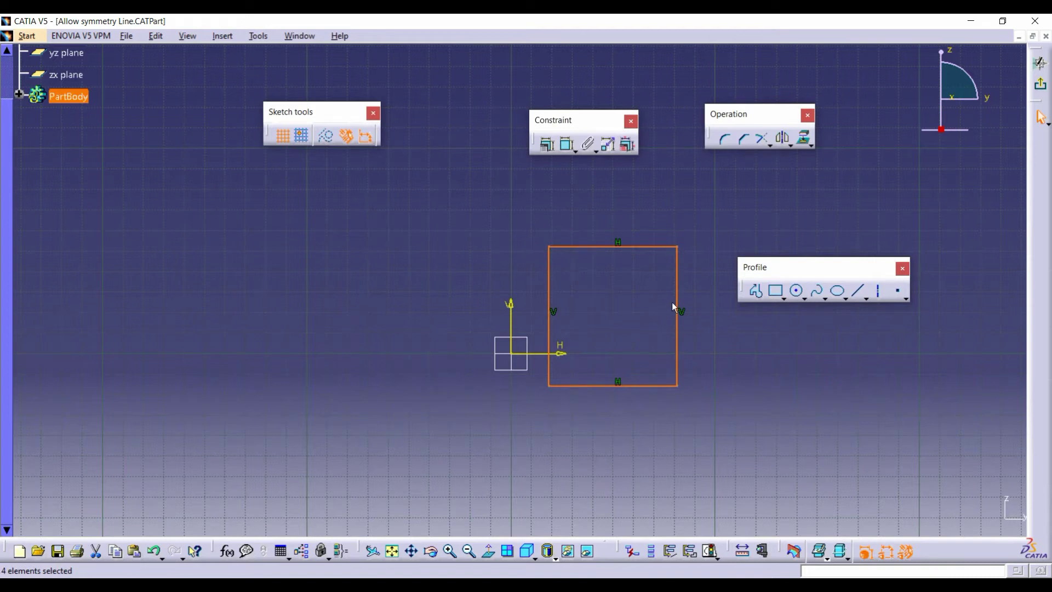
pyautogui.moveTo(673, 301); pyautogui.dragTo(578, 325)
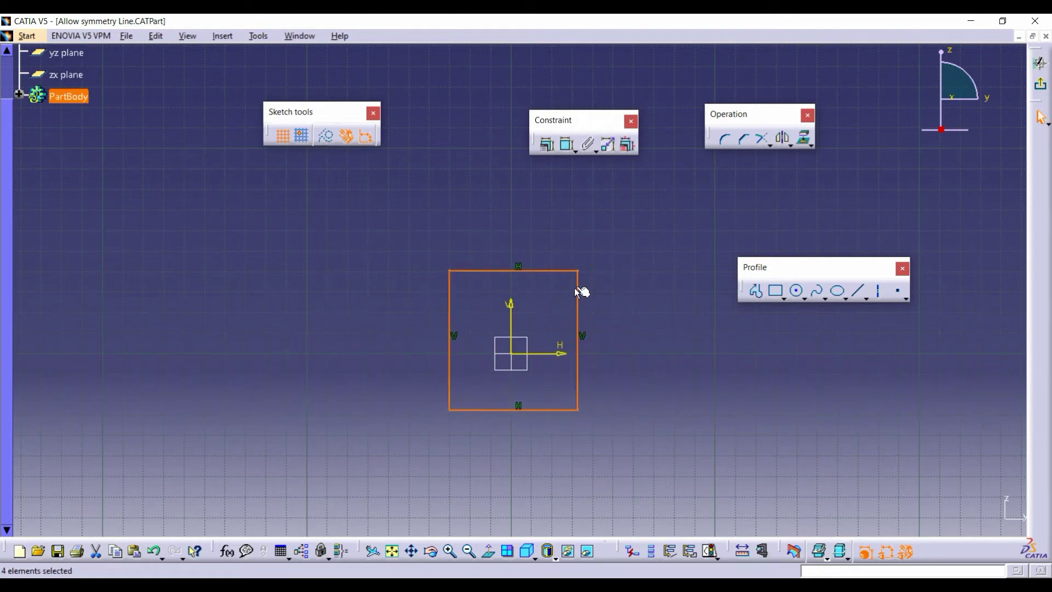
# Dimension the rectangle's top edge, placing the 62.777 width dimension above it.
pyautogui.click(605, 276)
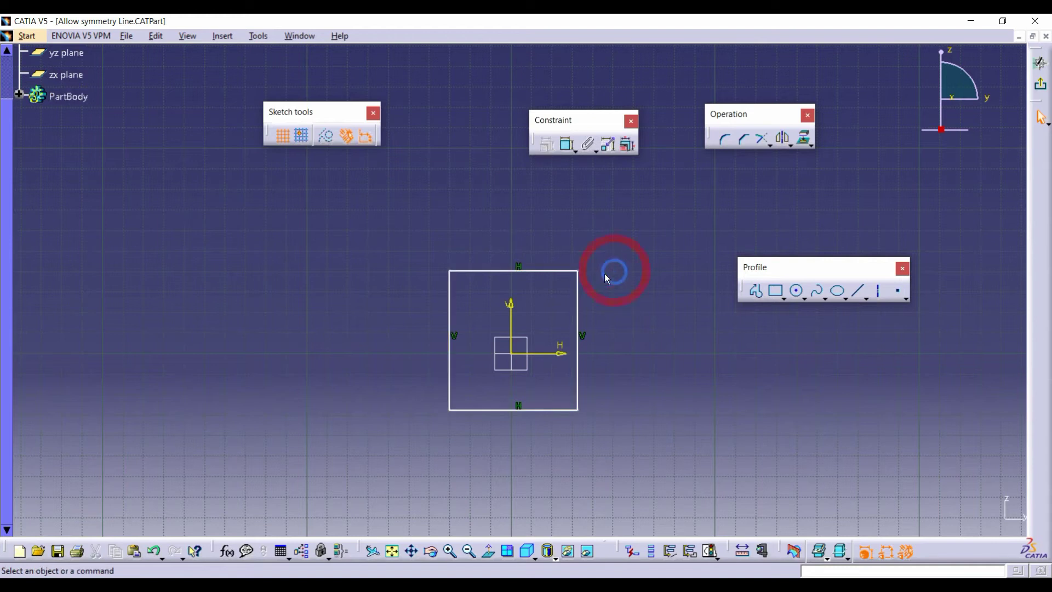
pyautogui.click(563, 271)
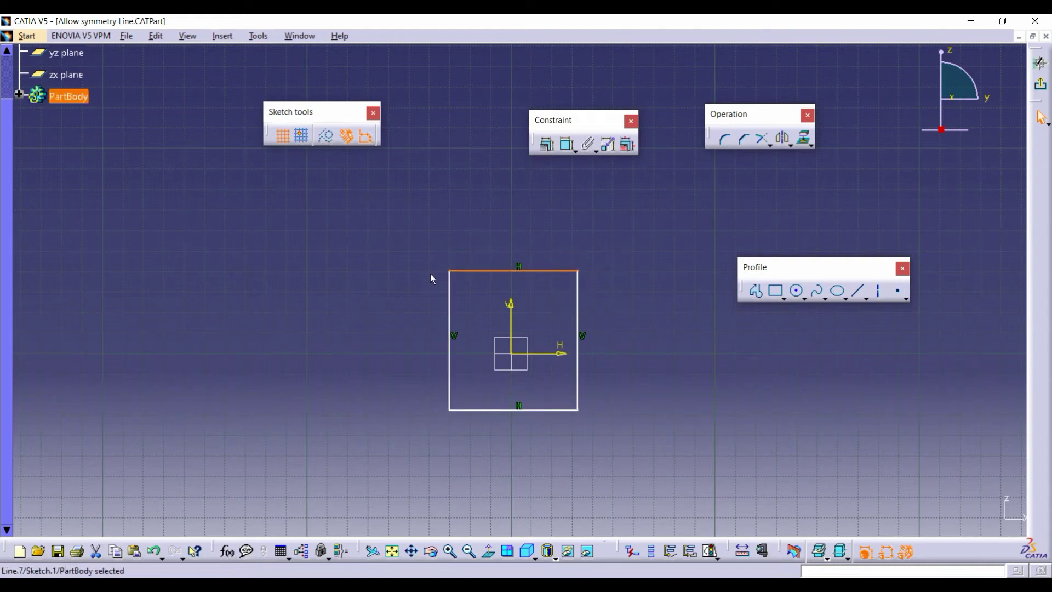
pyautogui.click(449, 278)
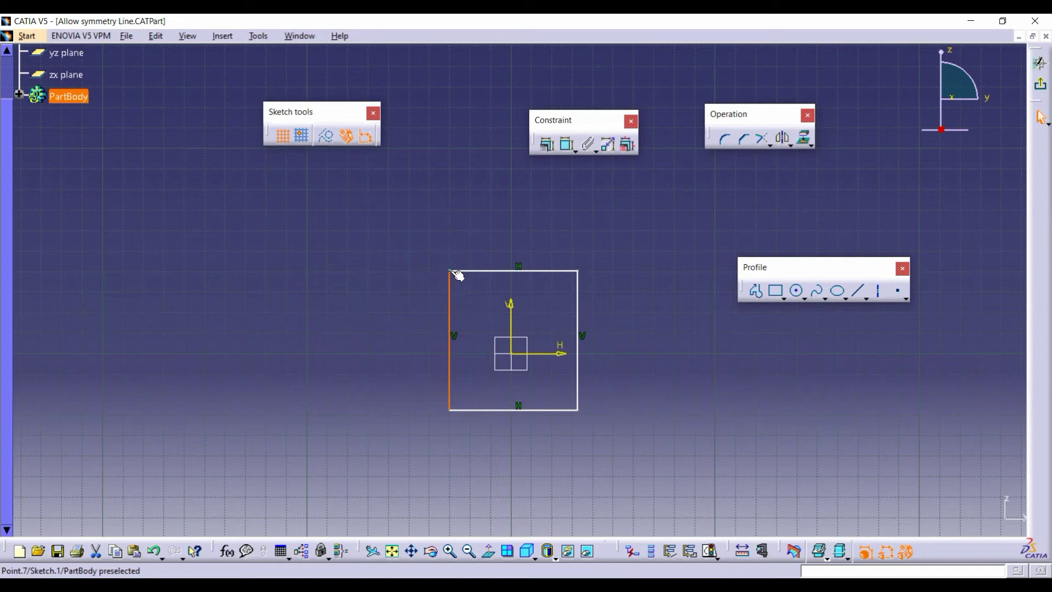
pyautogui.click(610, 278)
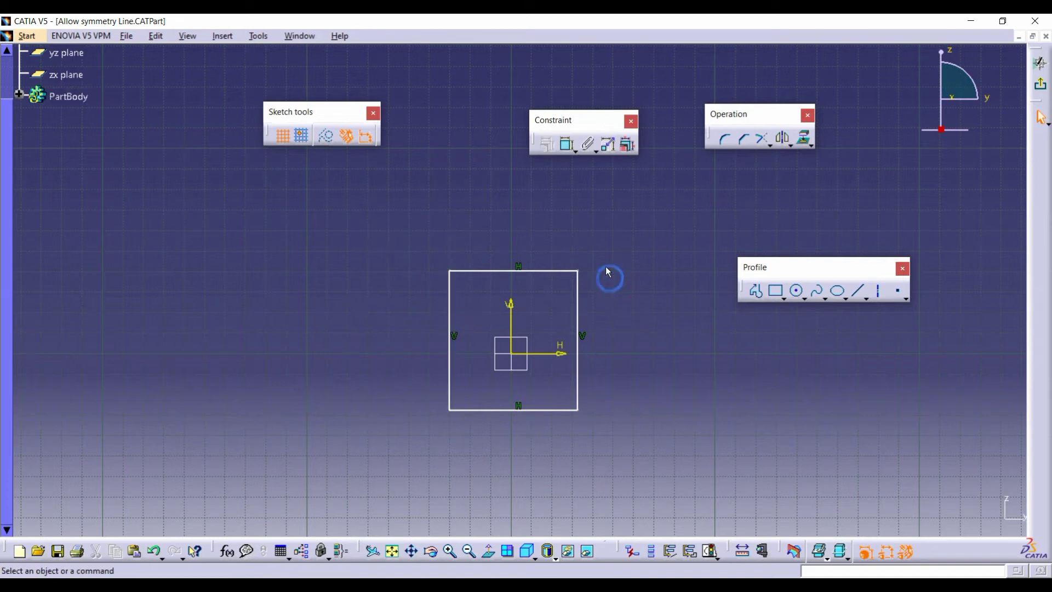
pyautogui.click(568, 145)
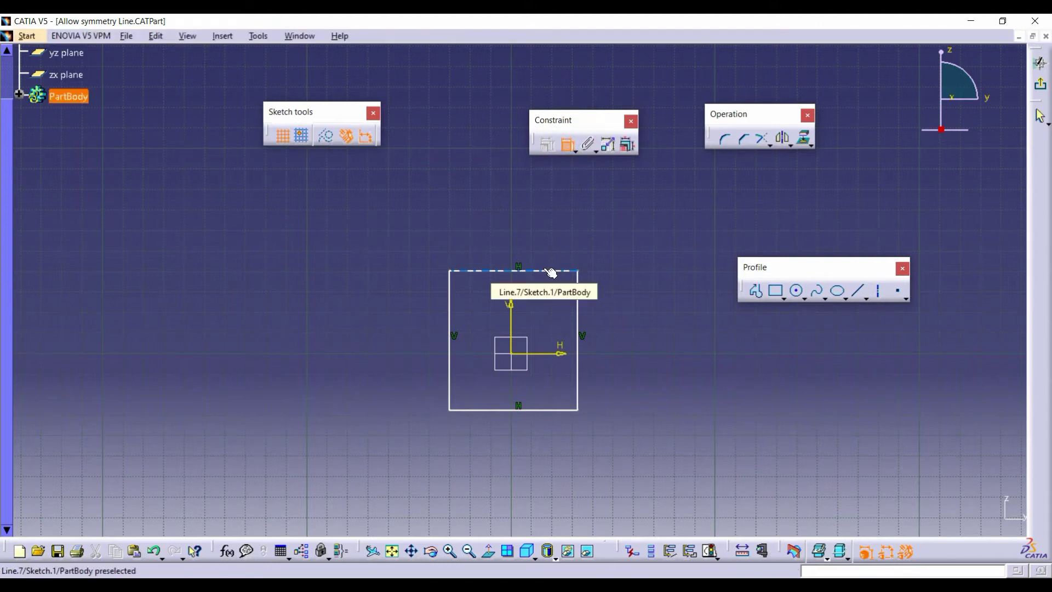
pyautogui.click(550, 271)
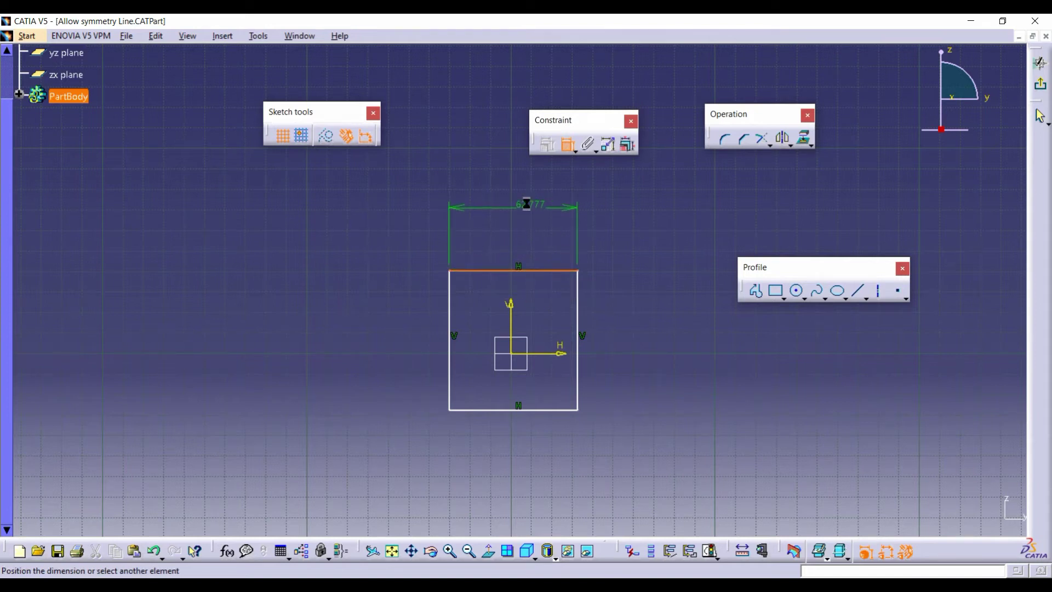
pyautogui.click(530, 209)
# Dimension the left edge, placing the 67.972 height dimension to its left.
pyautogui.click(450, 299)
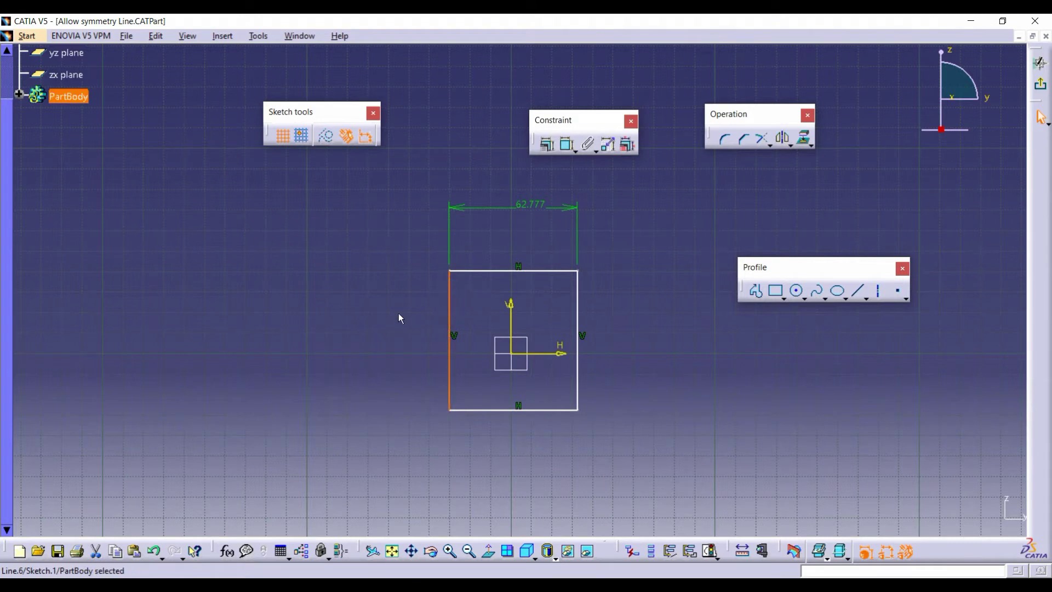
pyautogui.click(553, 171)
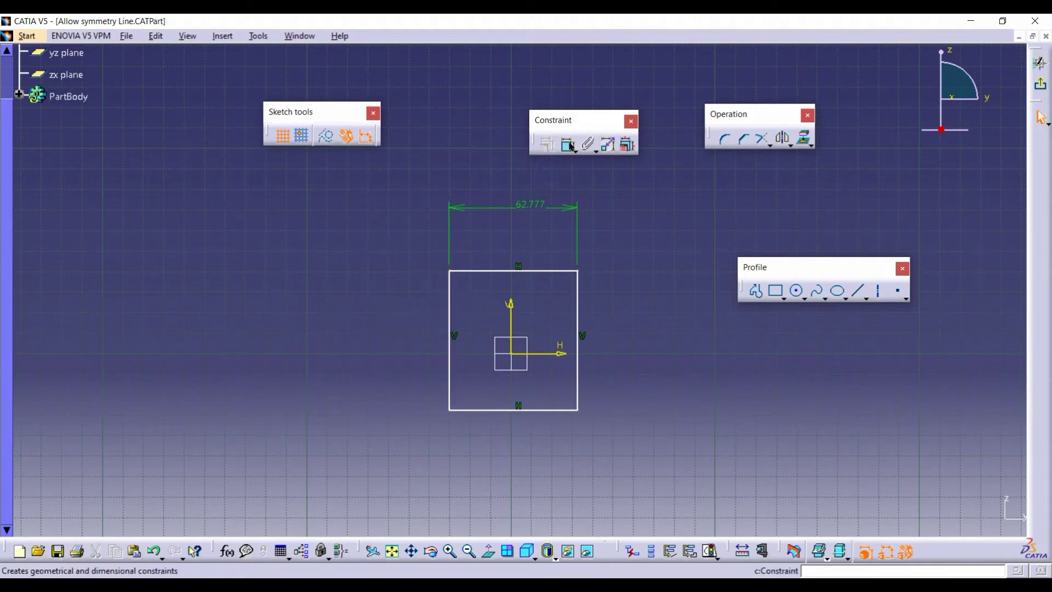
pyautogui.click(567, 145)
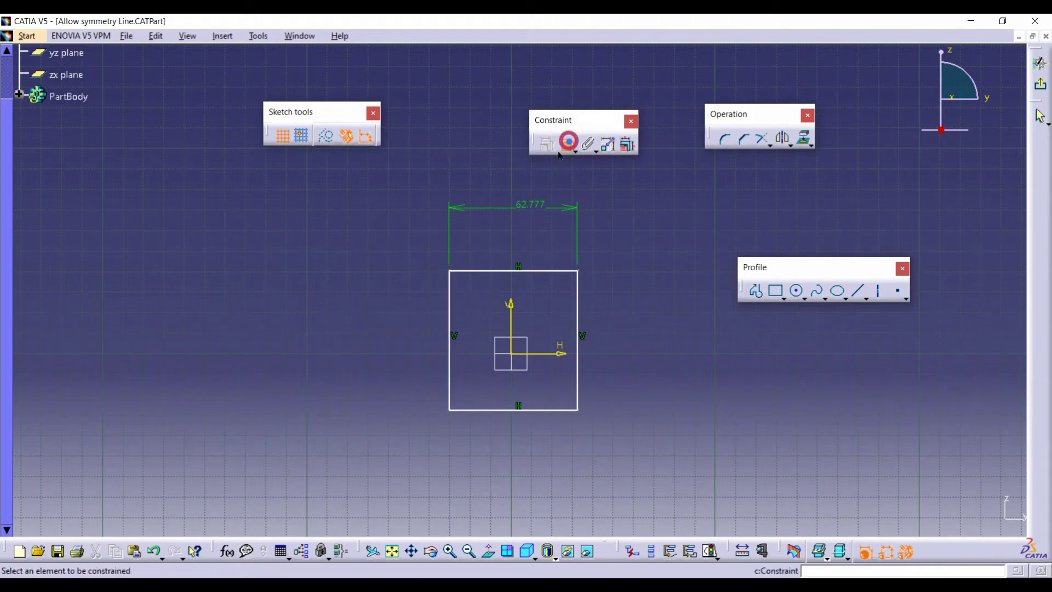
pyautogui.click(451, 295)
pyautogui.click(413, 298)
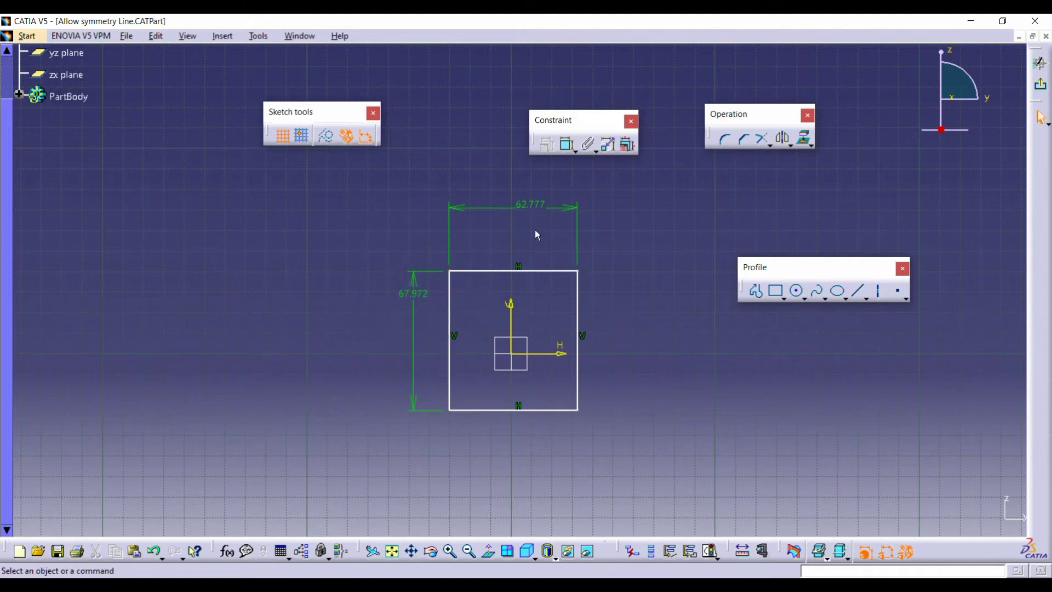
# Change the width dimension from 62.777 to 275.
pyautogui.moveTo(535, 229); pyautogui.dragTo(536, 256, button='middle')
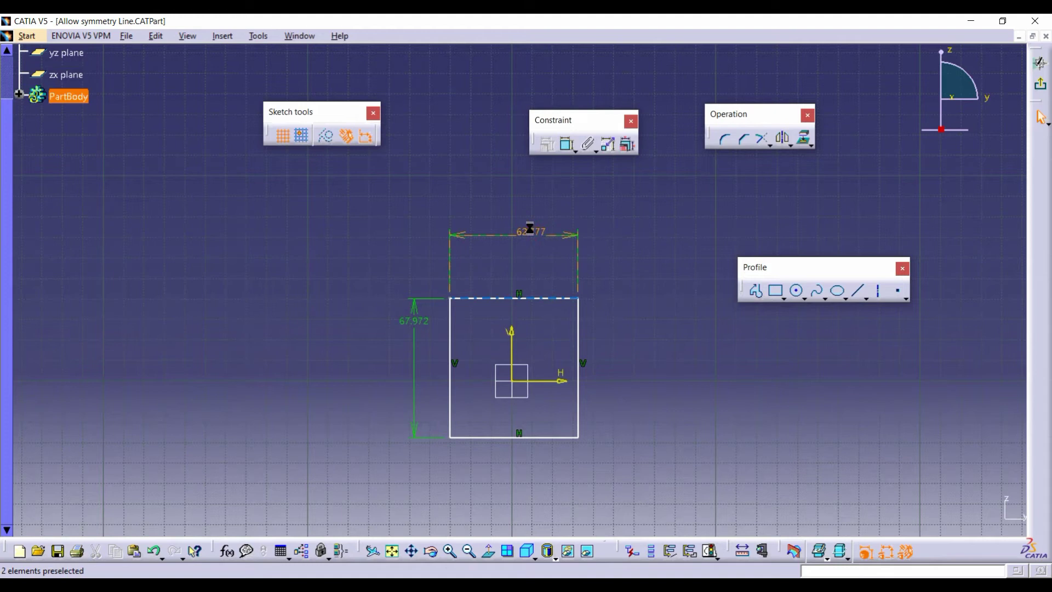
pyautogui.doubleClick(534, 233)
pyautogui.moveTo(731, 392); pyautogui.dragTo(727, 347)
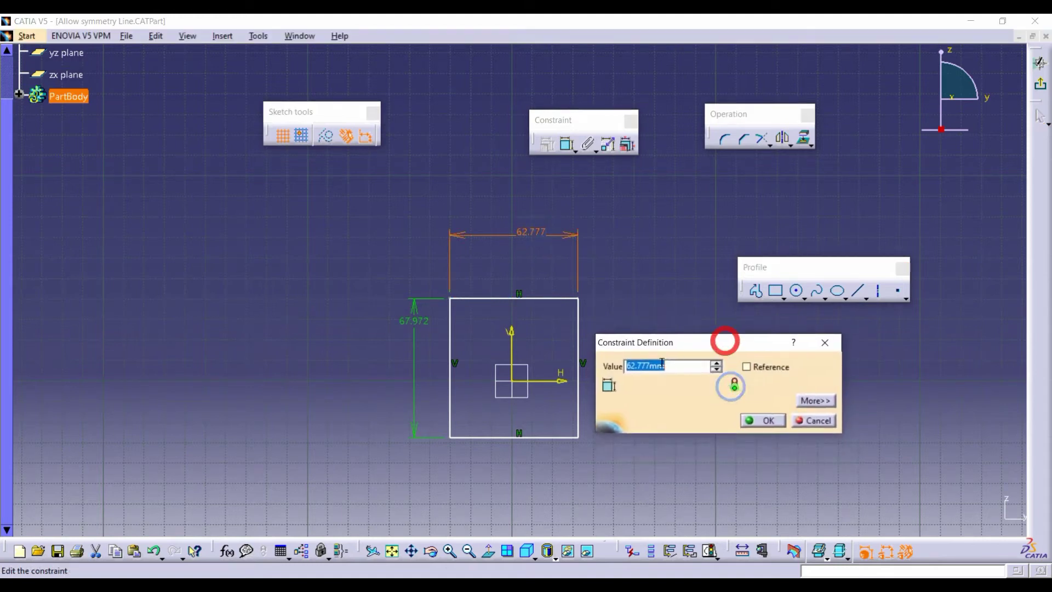
pyautogui.write('275')
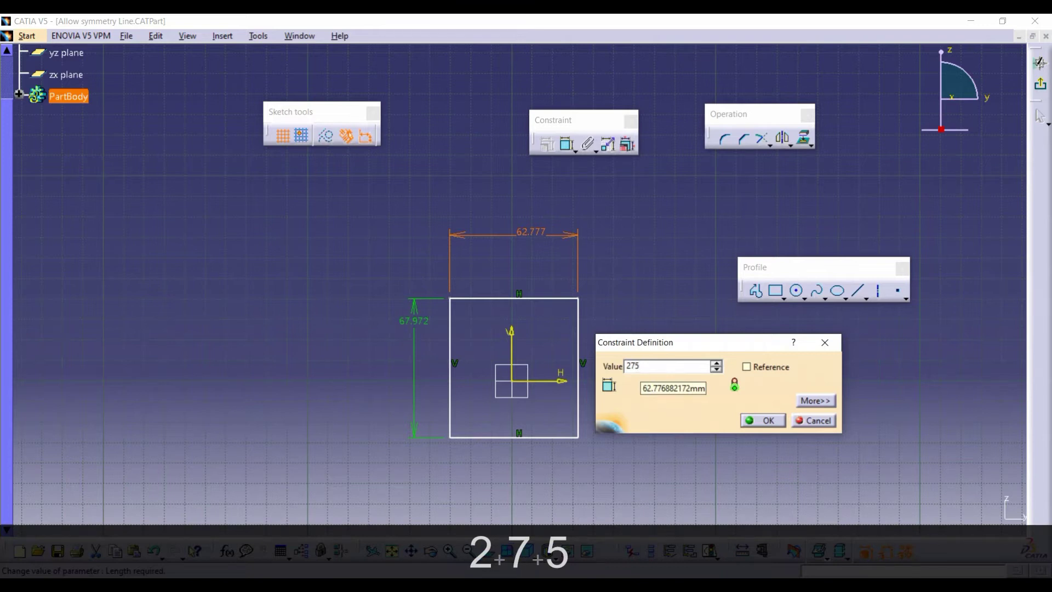
pyautogui.press('Return')
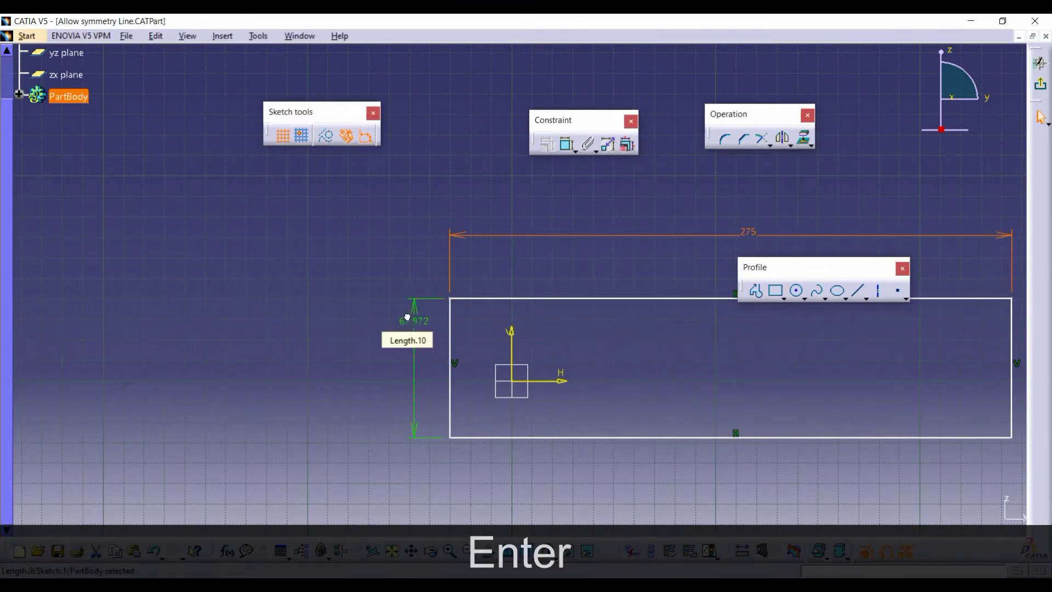
# Change the height dimension from 67.972 to 75 and recentre the view.
pyautogui.doubleClick(408, 322)
pyautogui.write('75')
pyautogui.press('Return')
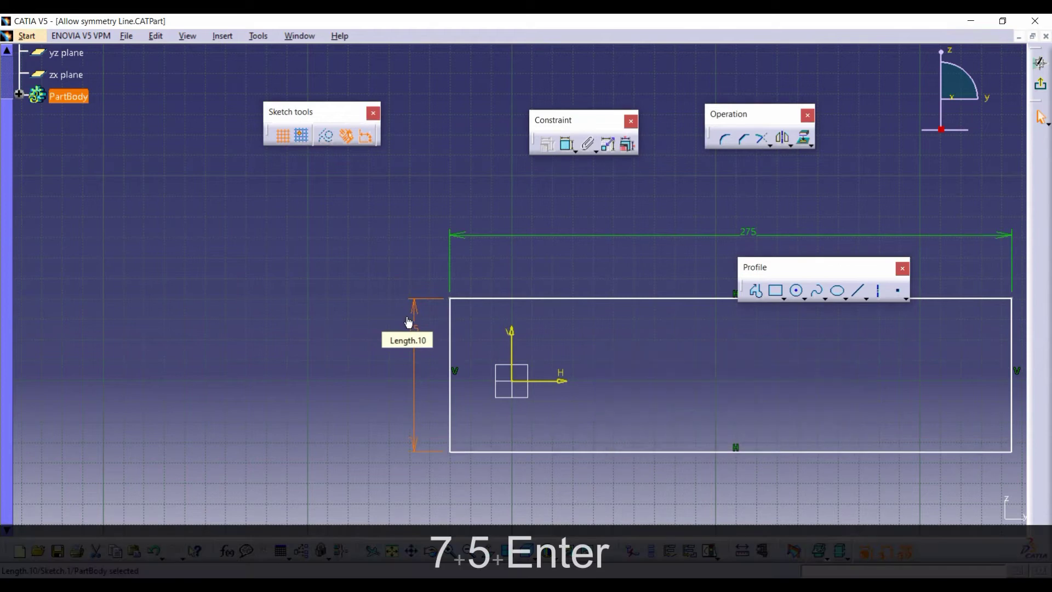
pyautogui.moveTo(644, 342)
pyautogui.mouseDown(button='middle')
pyautogui.moveTo(618, 322)
pyautogui.moveTo(544, 321)
pyautogui.moveTo(539, 331)
pyautogui.mouseUp(button='middle')
pyautogui.moveTo(564, 286)
pyautogui.mouseDown(button='middle')
pyautogui.moveTo(423, 285)
pyautogui.moveTo(377, 299)
pyautogui.mouseUp(button='middle')
pyautogui.moveTo(486, 291); pyautogui.dragTo(497, 298, button='middle')
pyautogui.click(505, 282)
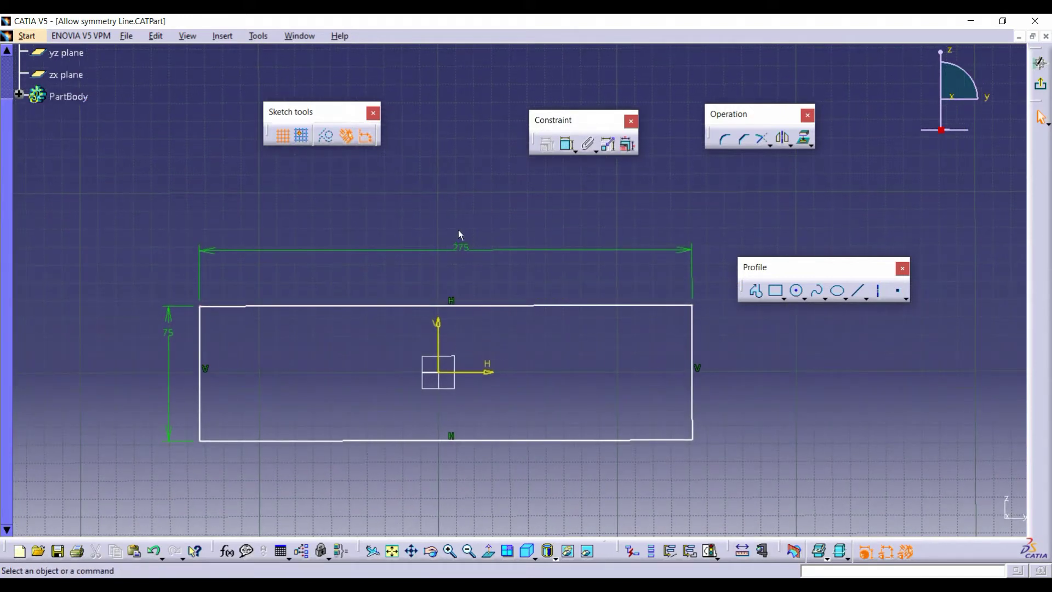
pyautogui.click(692, 325)
pyautogui.click(437, 328)
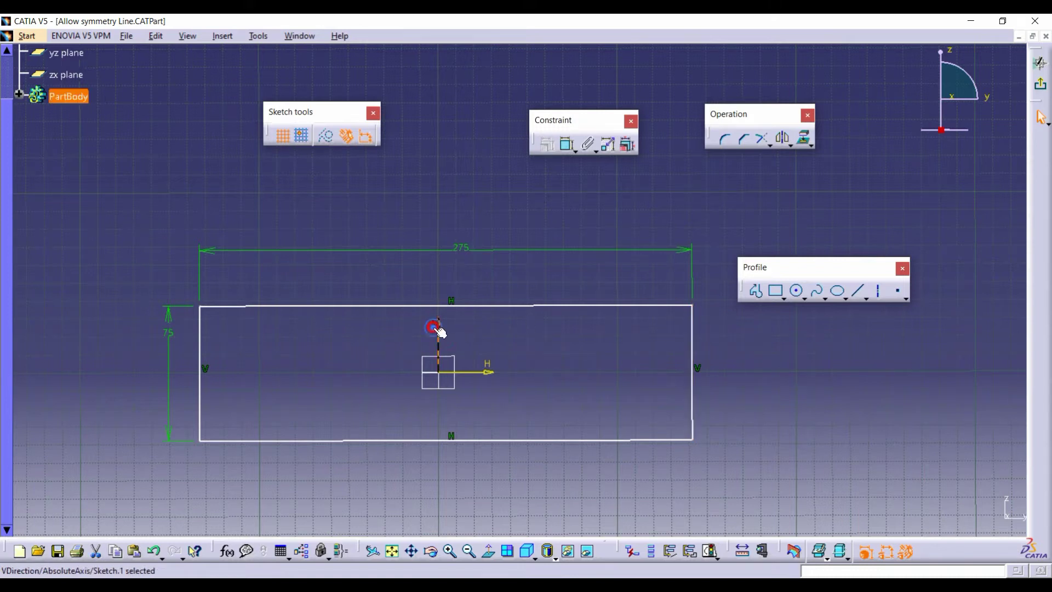
pyautogui.moveTo(533, 291); pyautogui.dragTo(531, 300, button='middle')
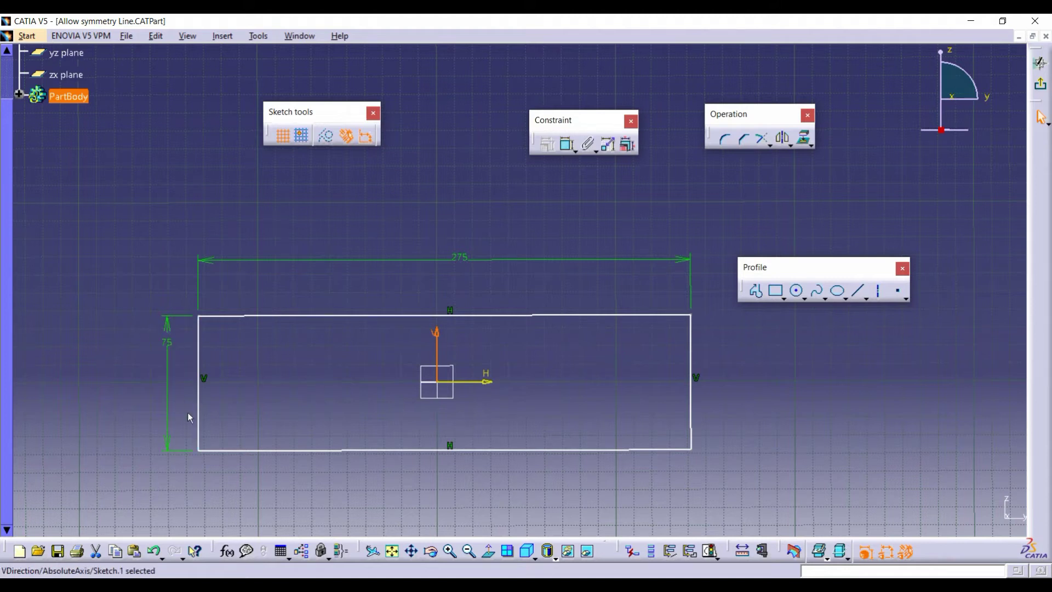
pyautogui.moveTo(328, 372); pyautogui.dragTo(364, 352, button='middle')
pyautogui.click(364, 352)
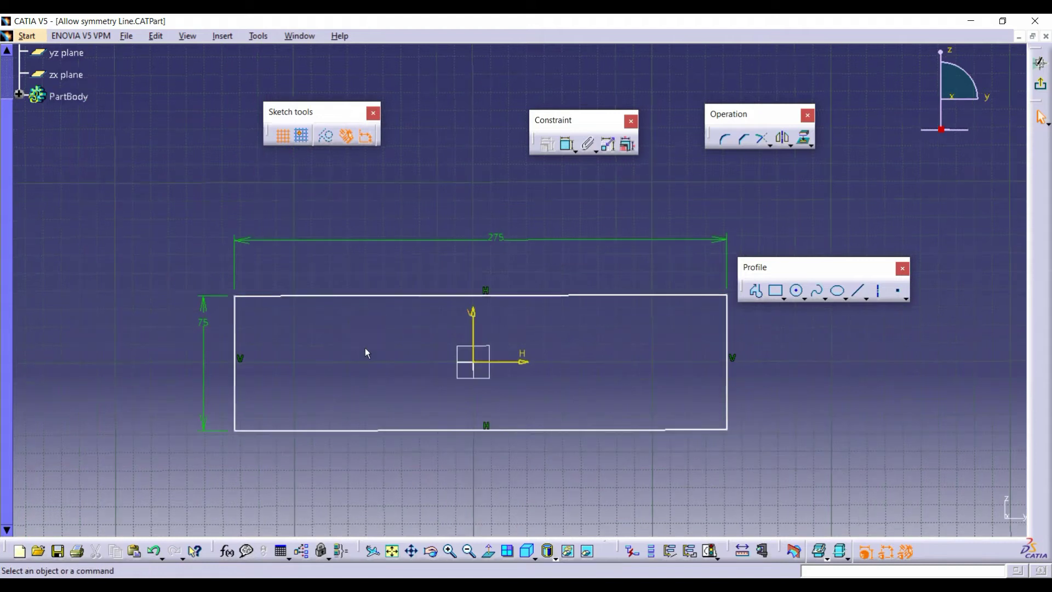
# Add offset dimensions from the vertical axis to the right edge and the horizontal axis to the top edge.
pyautogui.click(567, 145)
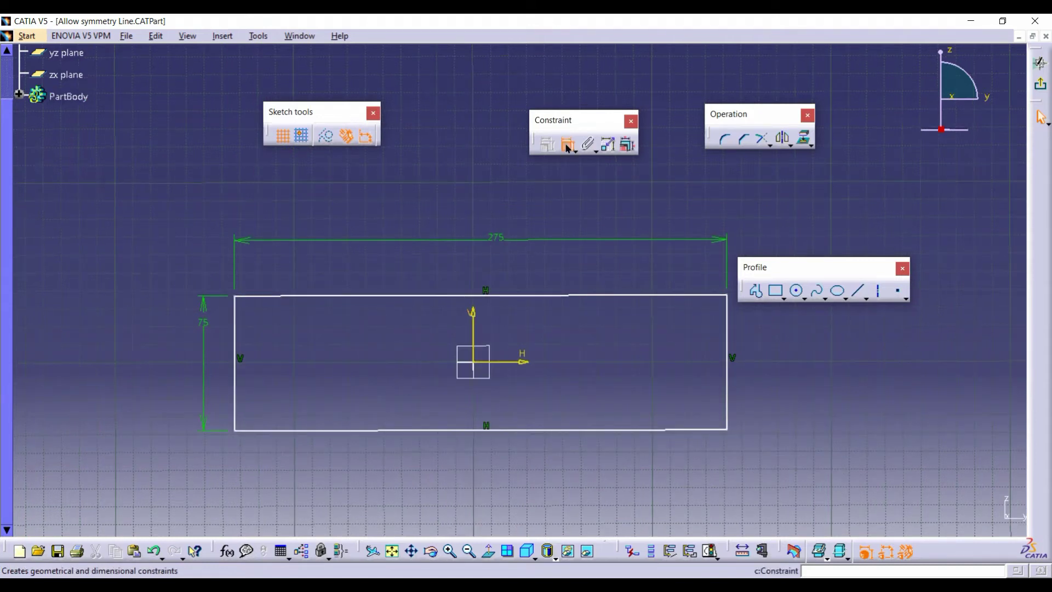
pyautogui.click(726, 333)
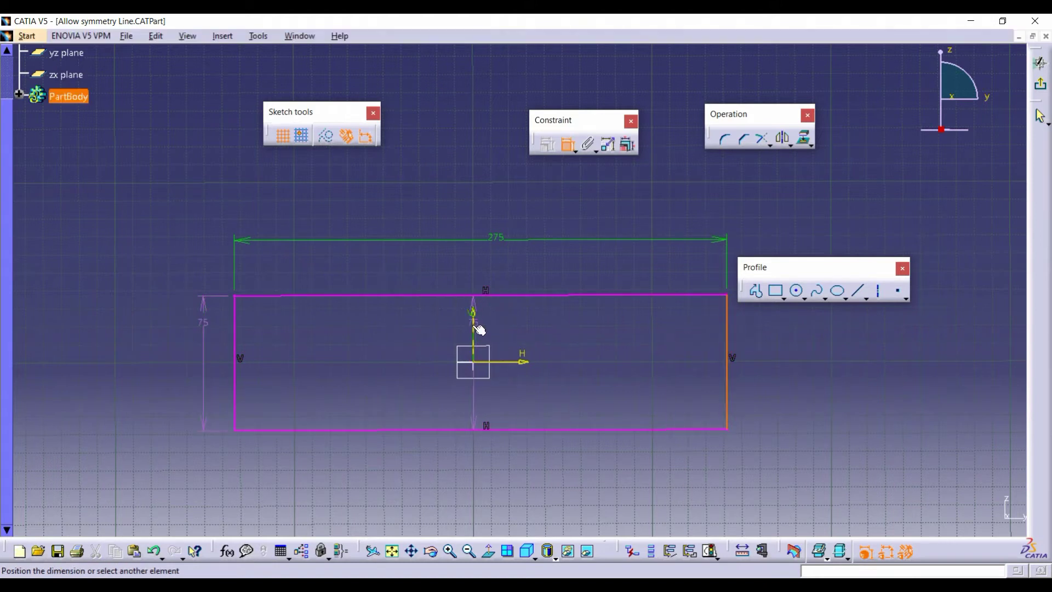
pyautogui.click(472, 324)
pyautogui.click(604, 315)
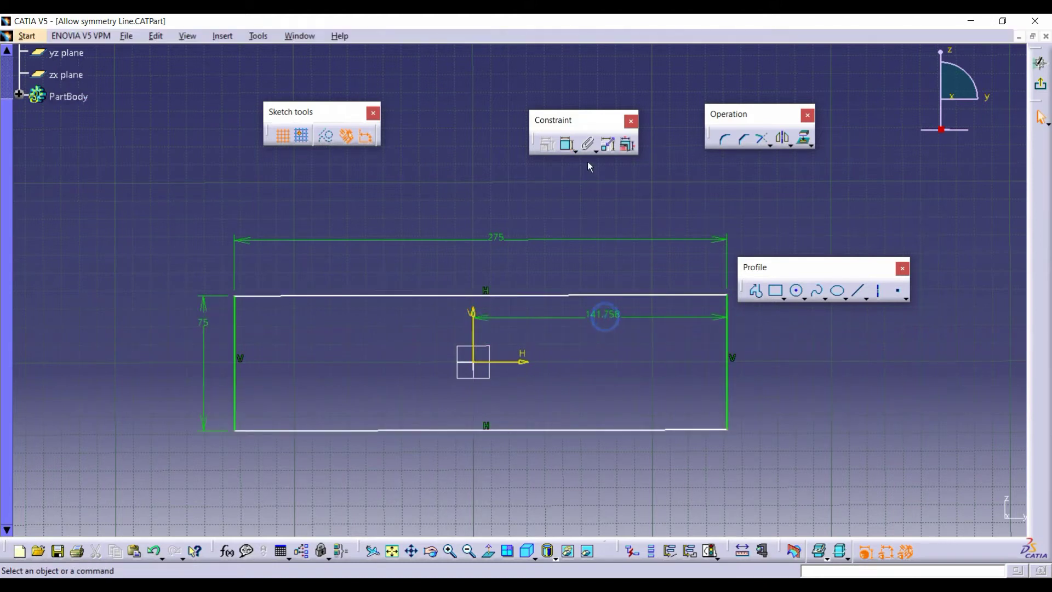
pyautogui.click(567, 145)
pyautogui.click(438, 295)
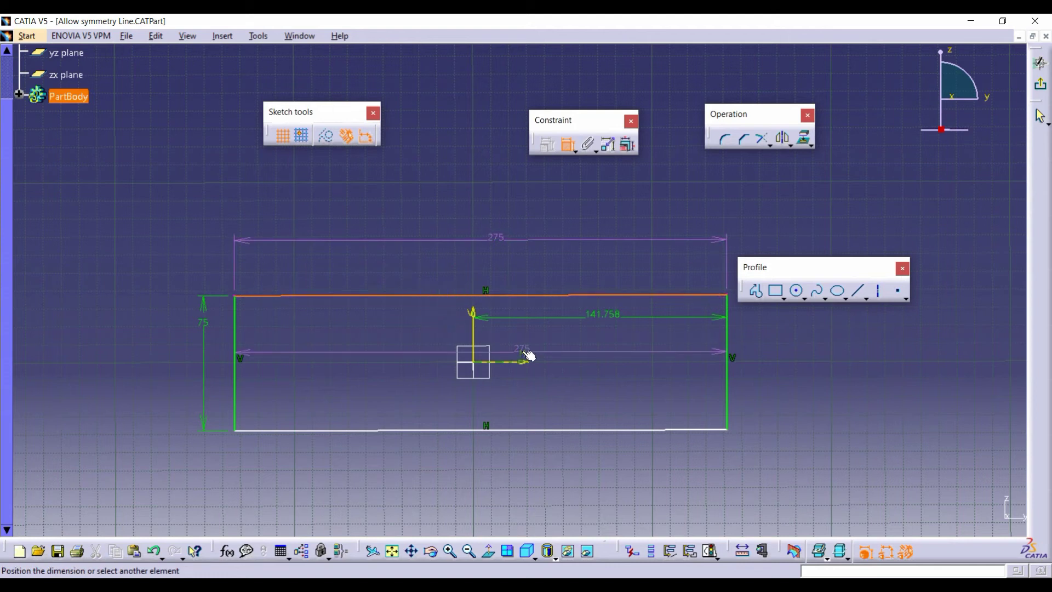
pyautogui.click(524, 362)
pyautogui.click(389, 337)
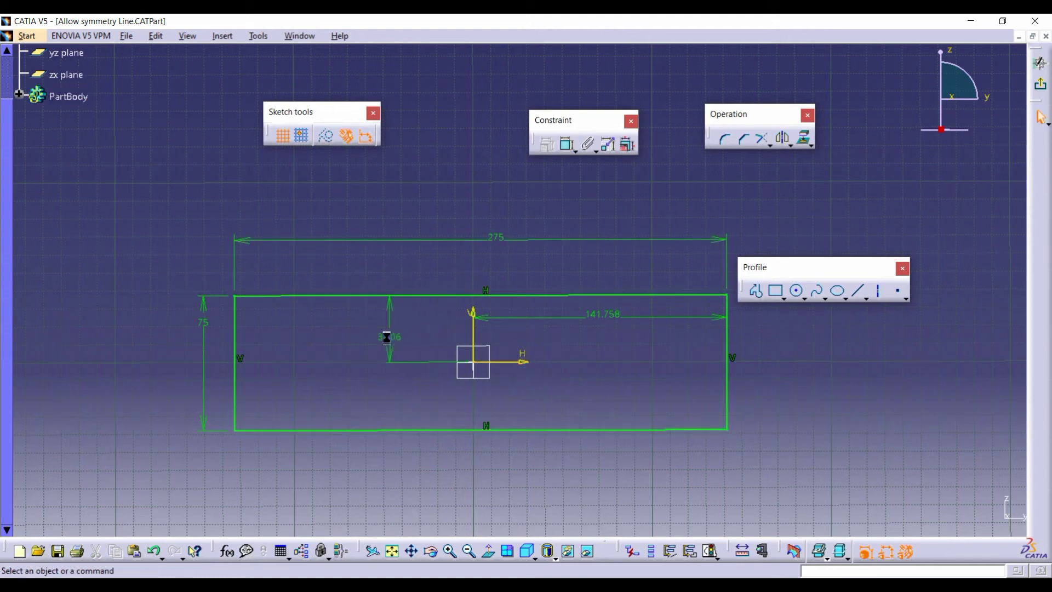
# Set the right-edge offset to 275/2 (137.5) and the top-edge offset to 75/2 (37.5).
pyautogui.click(602, 314)
pyautogui.doubleClick(602, 314)
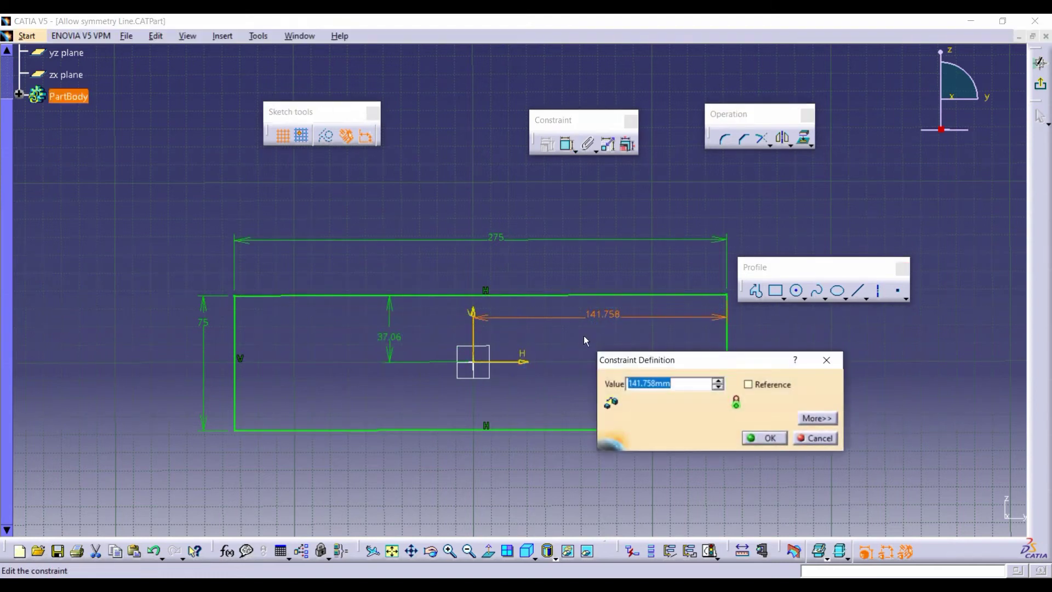
pyautogui.write('27')
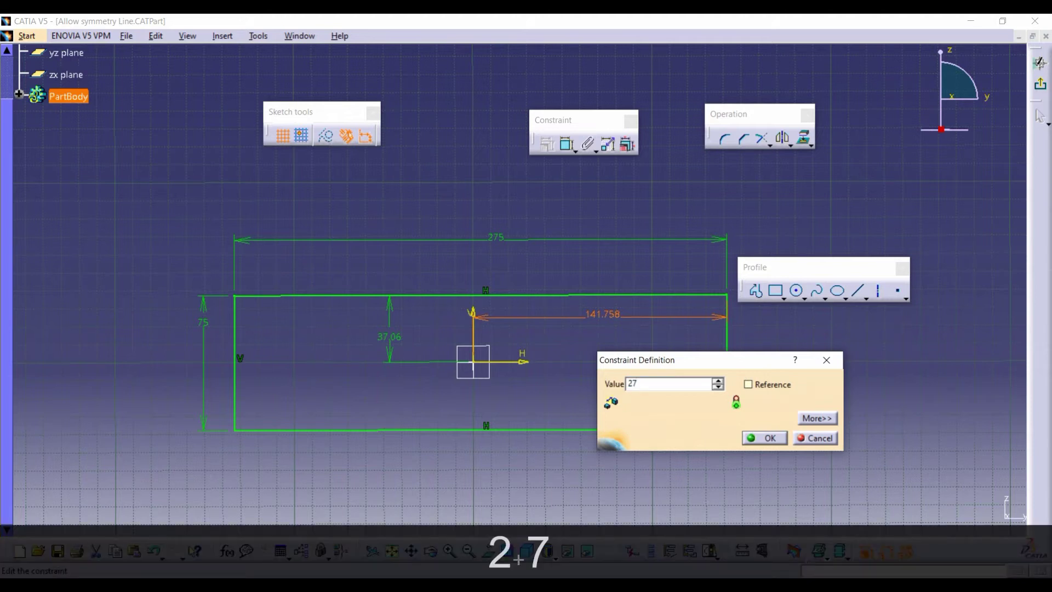
pyautogui.write('5/2')
pyautogui.press('Return')
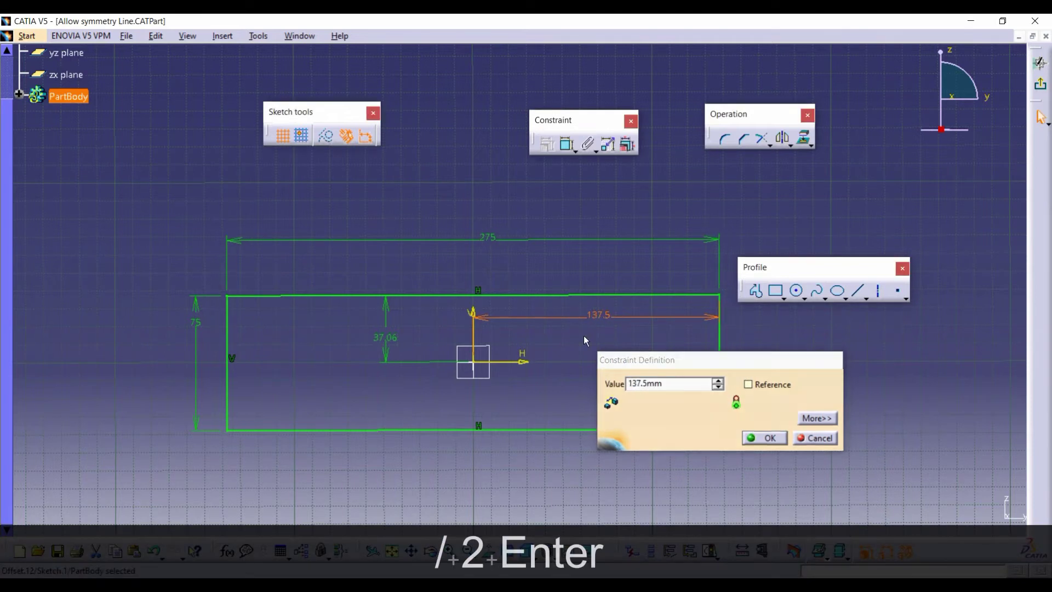
pyautogui.doubleClick(386, 340)
pyautogui.write('7')
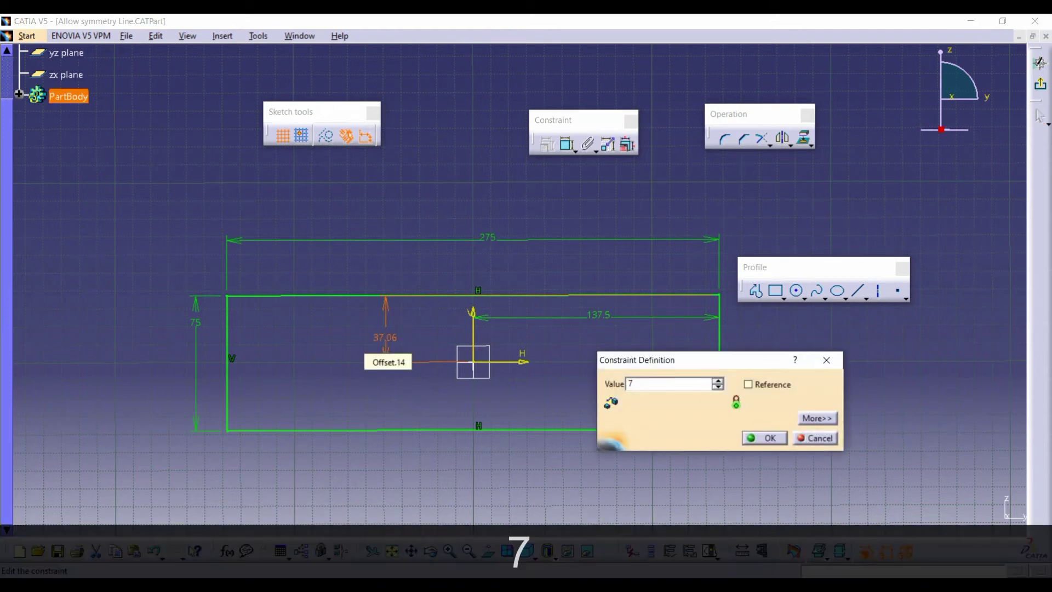
pyautogui.write('5/2')
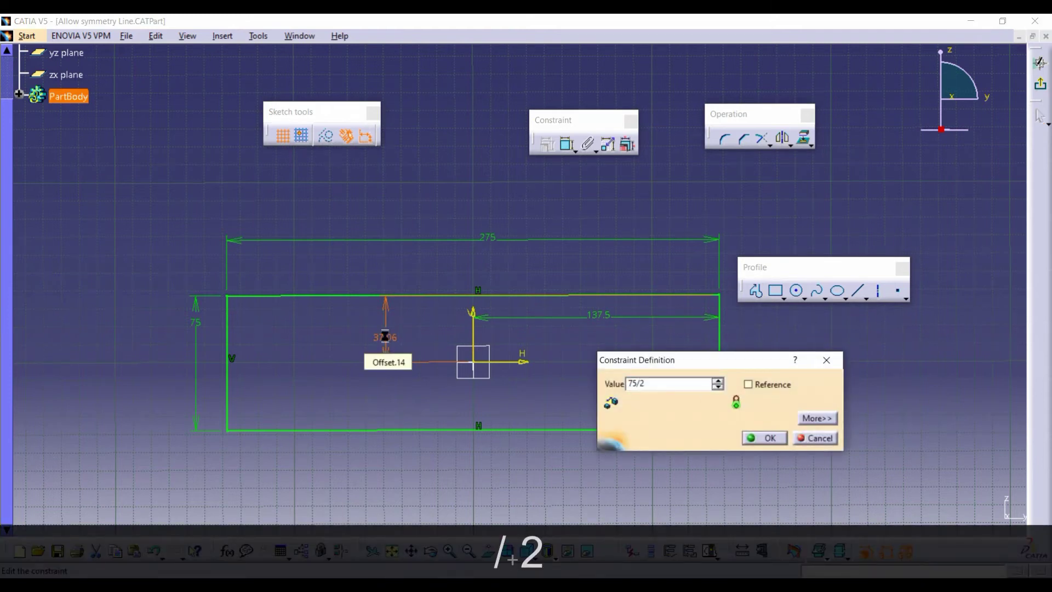
pyautogui.press('Return')
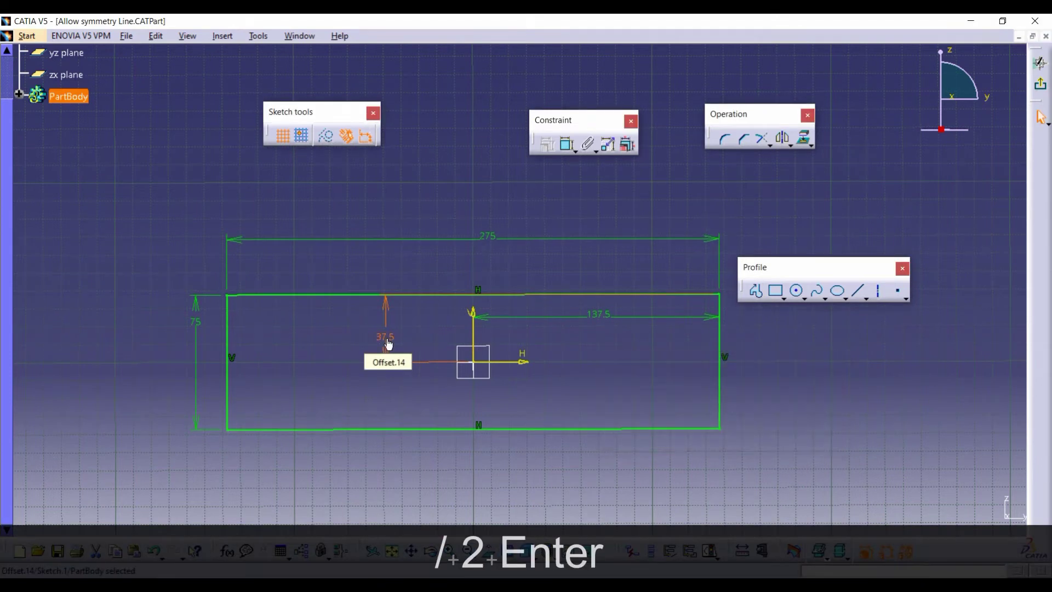
pyautogui.click(560, 353)
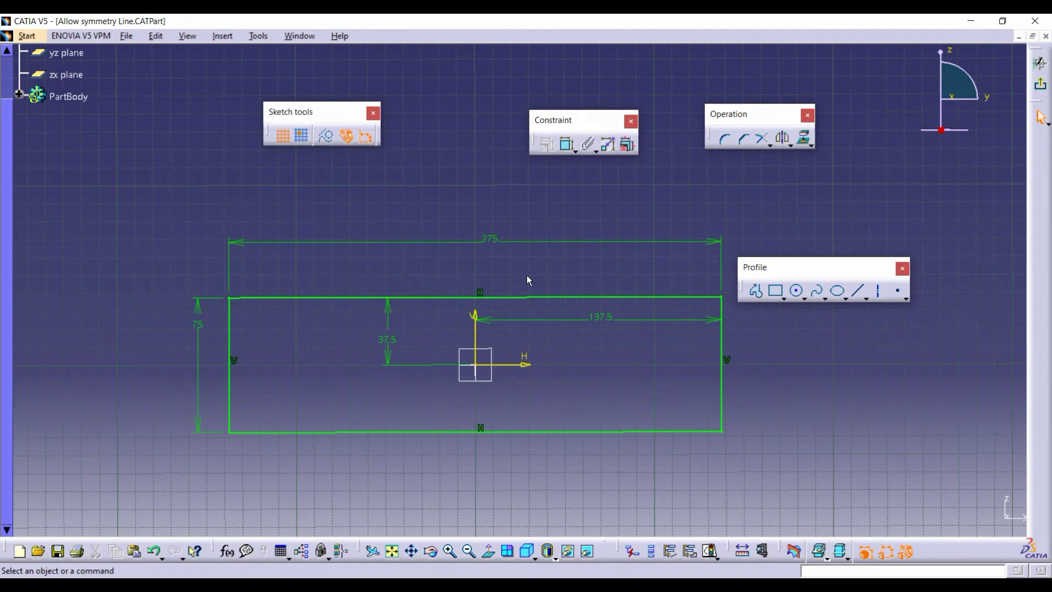
# Delete the 137.5 and 37.5 offset dimensions and drag the rectangle to show it moves freely.
pyautogui.click(600, 318)
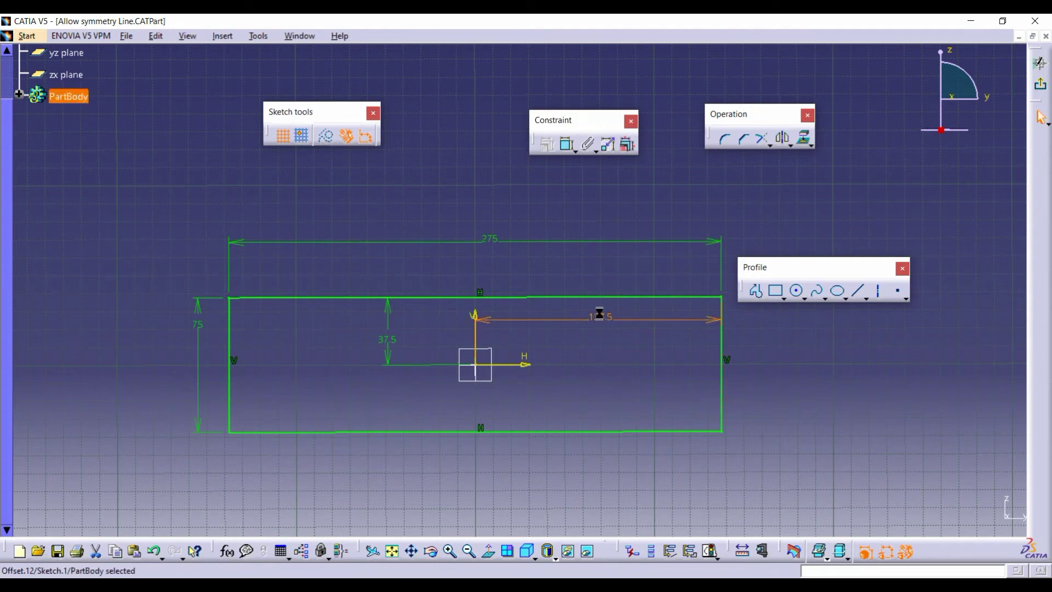
pyautogui.press('Delete')
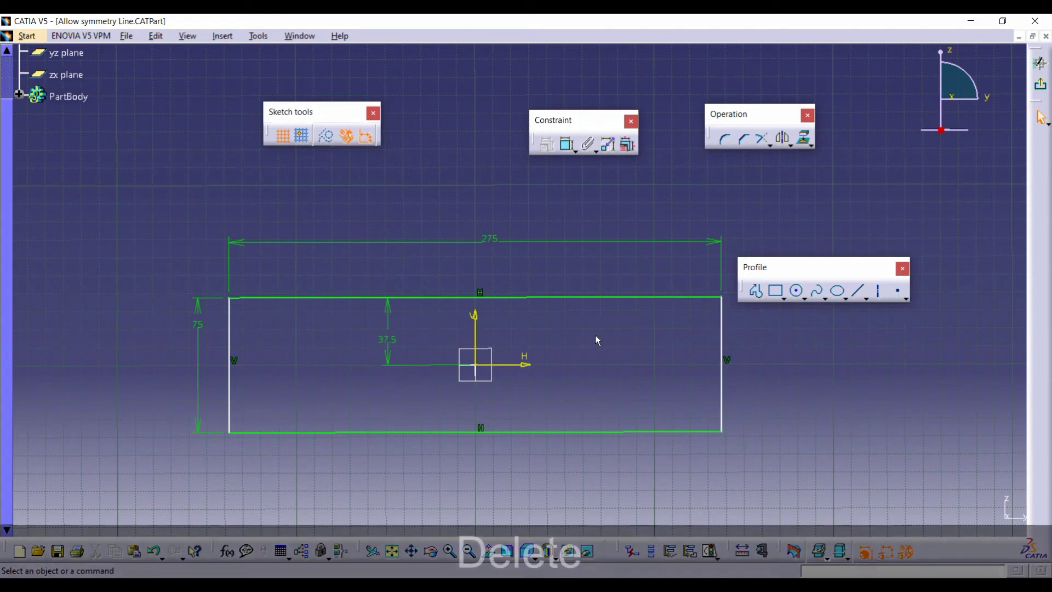
pyautogui.click(388, 345)
pyautogui.press('Delete')
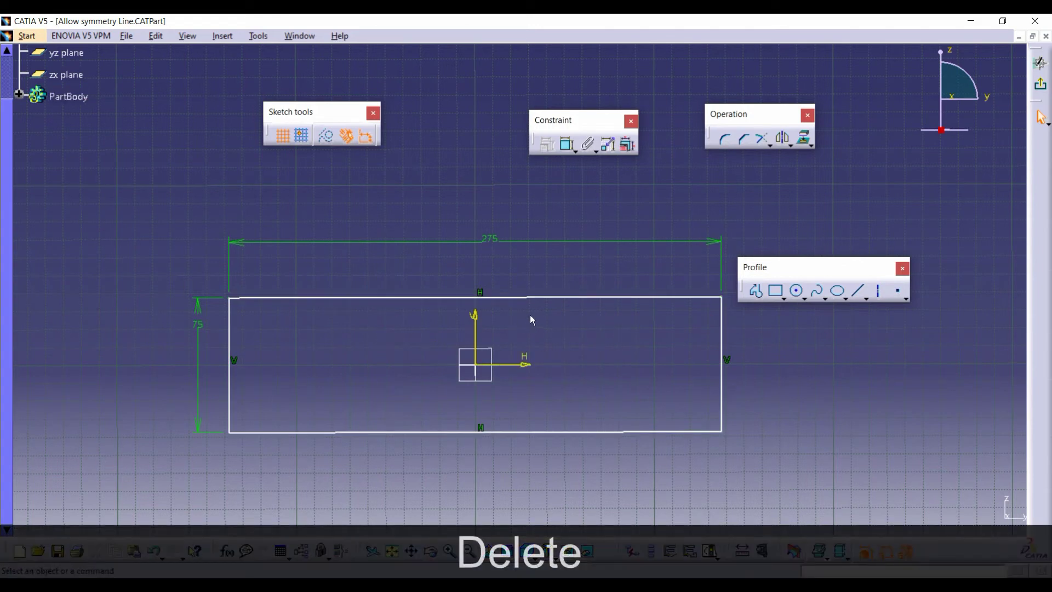
pyautogui.moveTo(552, 298)
pyautogui.mouseDown()
pyautogui.moveTo(624, 274)
pyautogui.moveTo(594, 246)
pyautogui.moveTo(569, 292)
pyautogui.mouseUp()
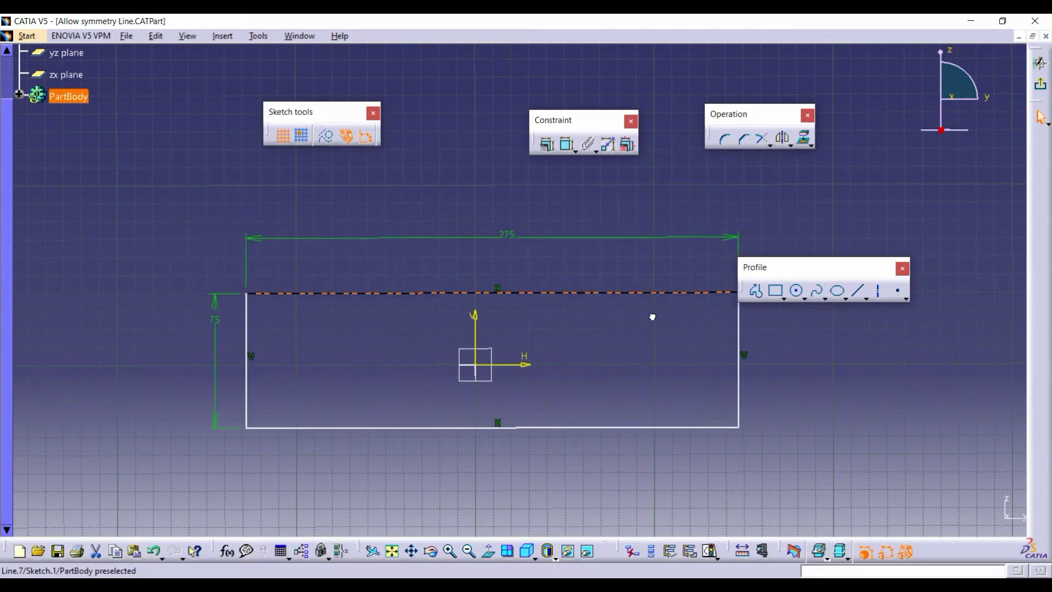
pyautogui.moveTo(652, 316)
pyautogui.mouseDown()
pyautogui.moveTo(542, 263)
pyautogui.moveTo(660, 232)
pyautogui.moveTo(648, 258)
pyautogui.moveTo(570, 284)
pyautogui.mouseUp()
pyautogui.moveTo(578, 326); pyautogui.dragTo(556, 345, button='middle')
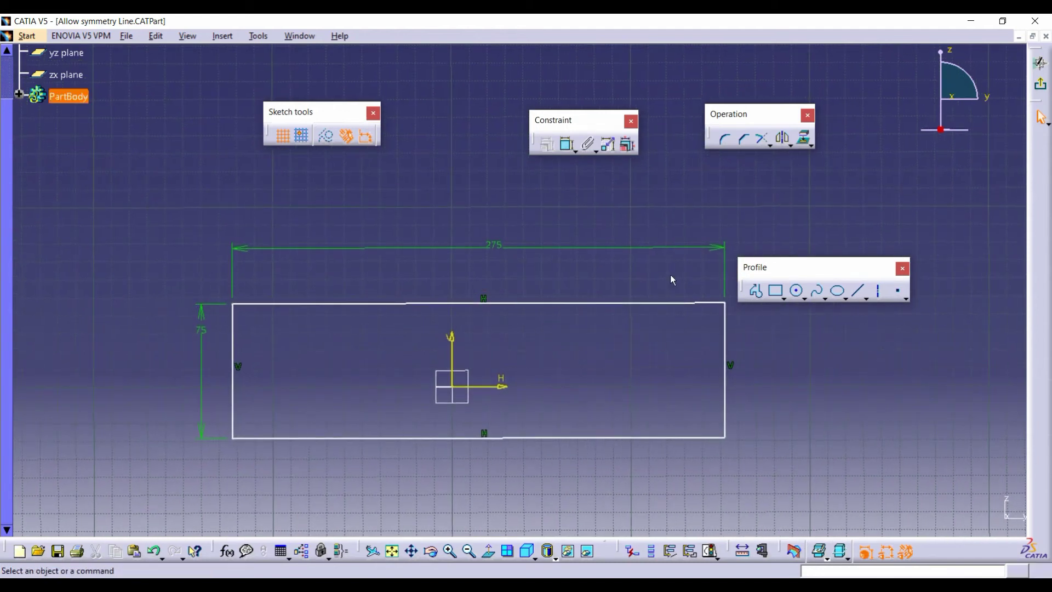
# Dimension the right and left sides symmetrically about the vertical axis, keeping the 275 width.
pyautogui.click(567, 146)
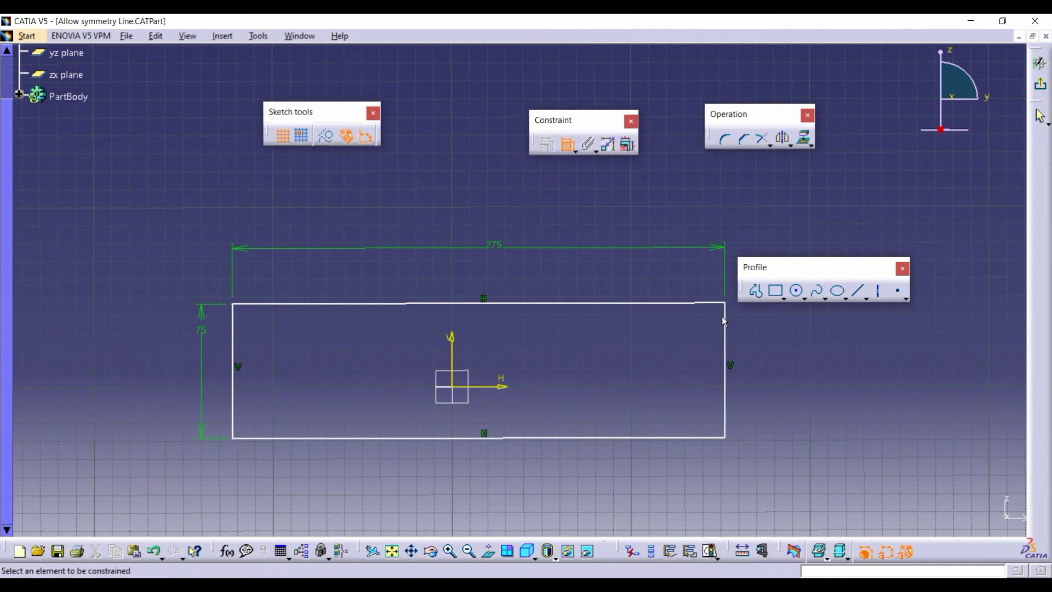
pyautogui.click(725, 350)
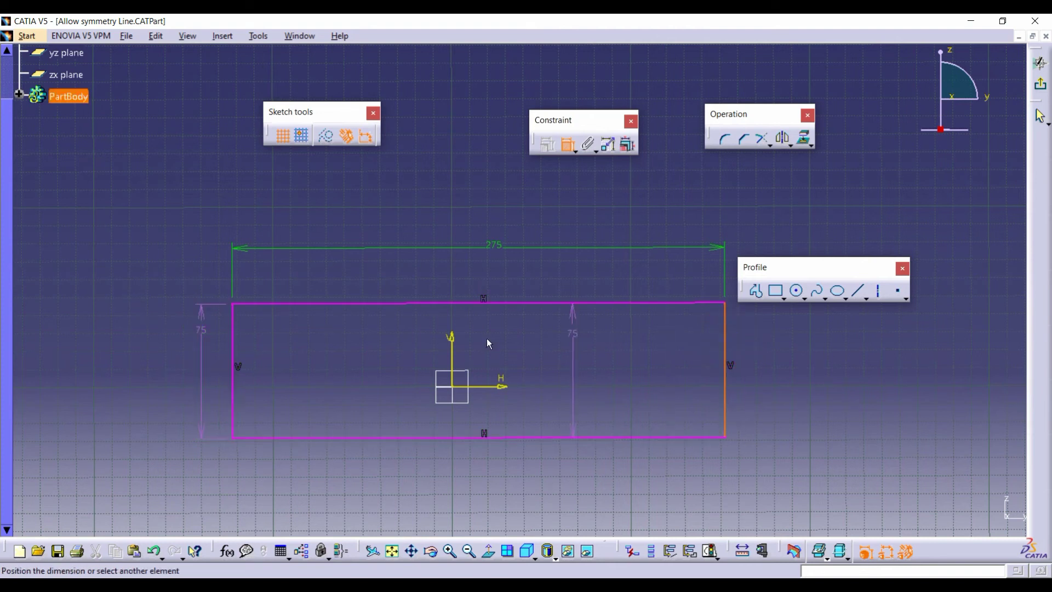
pyautogui.click(234, 333)
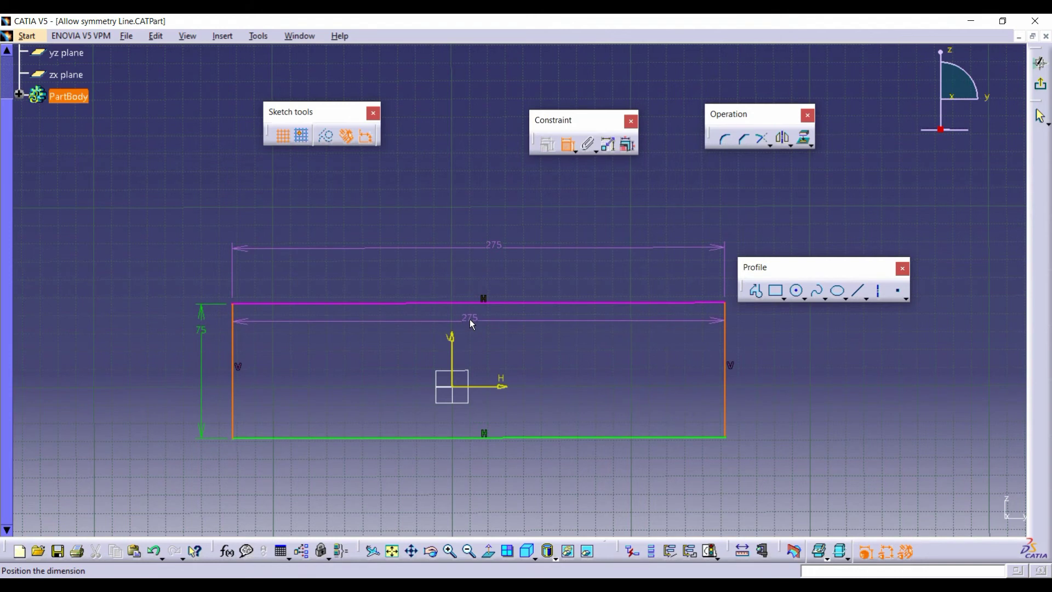
pyautogui.rightClick(470, 320)
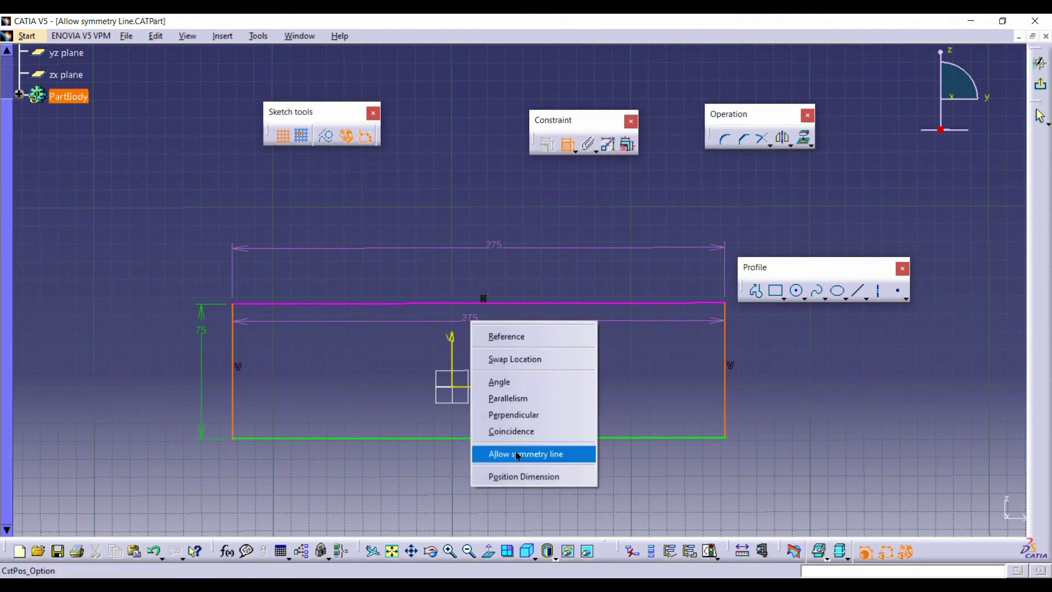
pyautogui.click(564, 454)
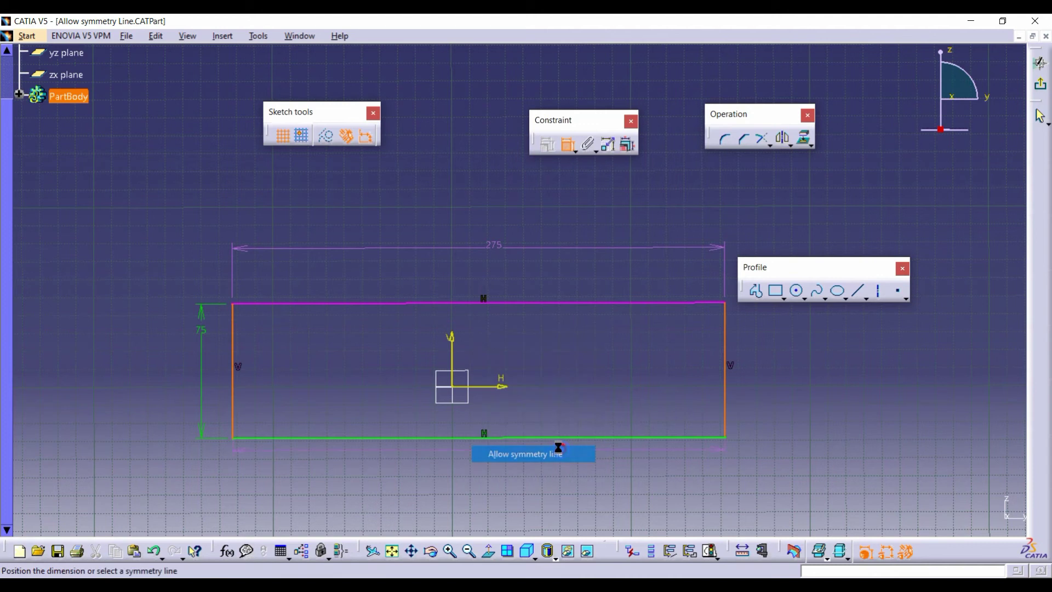
pyautogui.click(458, 361)
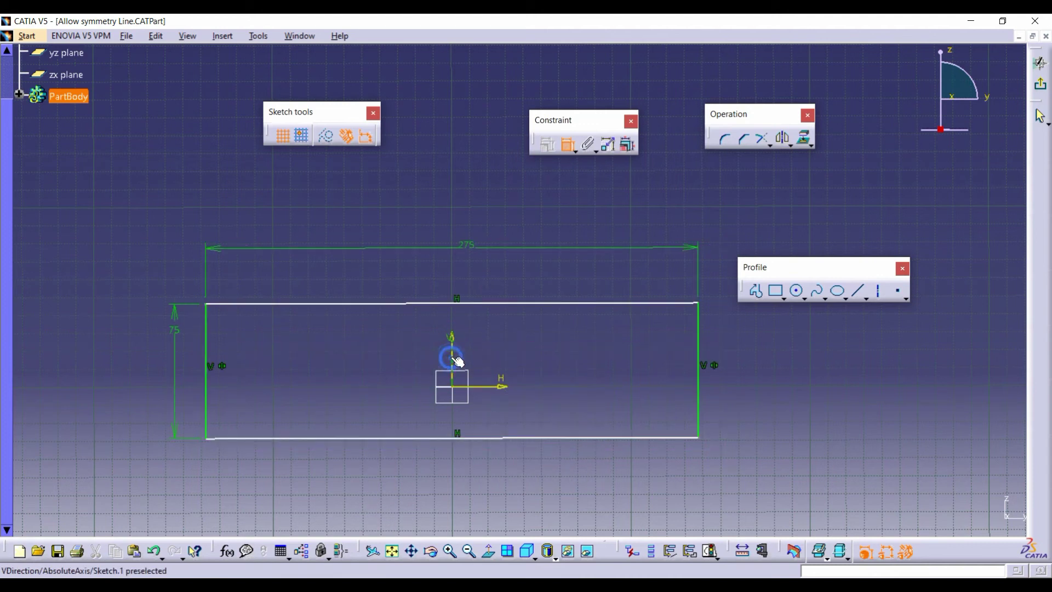
pyautogui.moveTo(531, 340); pyautogui.dragTo(518, 374, button='middle')
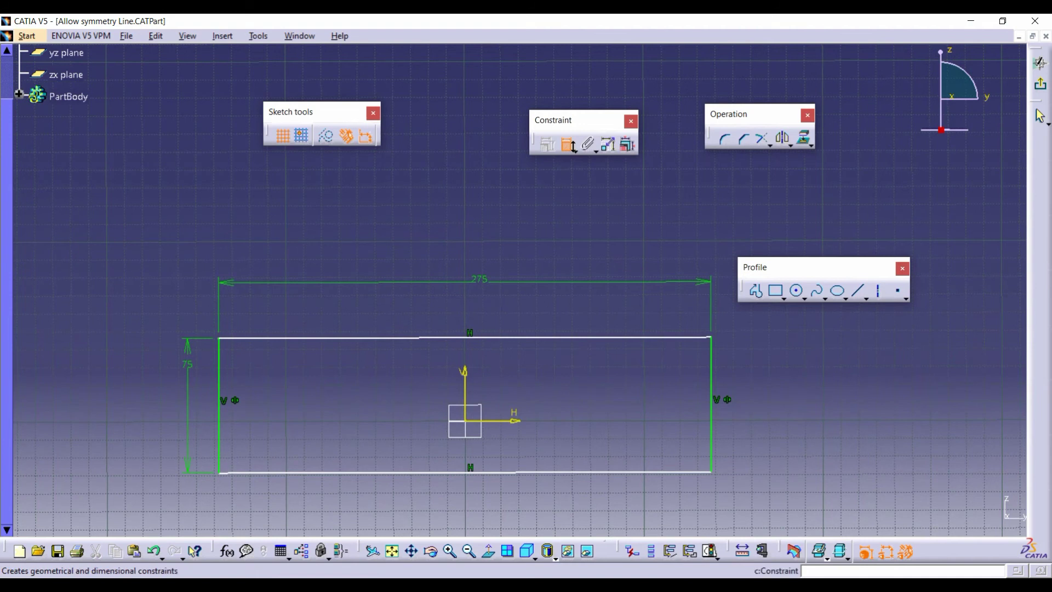
# Drag the rectangle vertically so its bottom edge rests on the horizontal axis.
pyautogui.click(568, 144)
pyautogui.moveTo(664, 343)
pyautogui.mouseDown()
pyautogui.moveTo(652, 294)
pyautogui.moveTo(674, 202)
pyautogui.moveTo(682, 338)
pyautogui.moveTo(689, 265)
pyautogui.moveTo(634, 235)
pyautogui.moveTo(693, 270)
pyautogui.moveTo(726, 232)
pyautogui.moveTo(700, 331)
pyautogui.mouseUp()
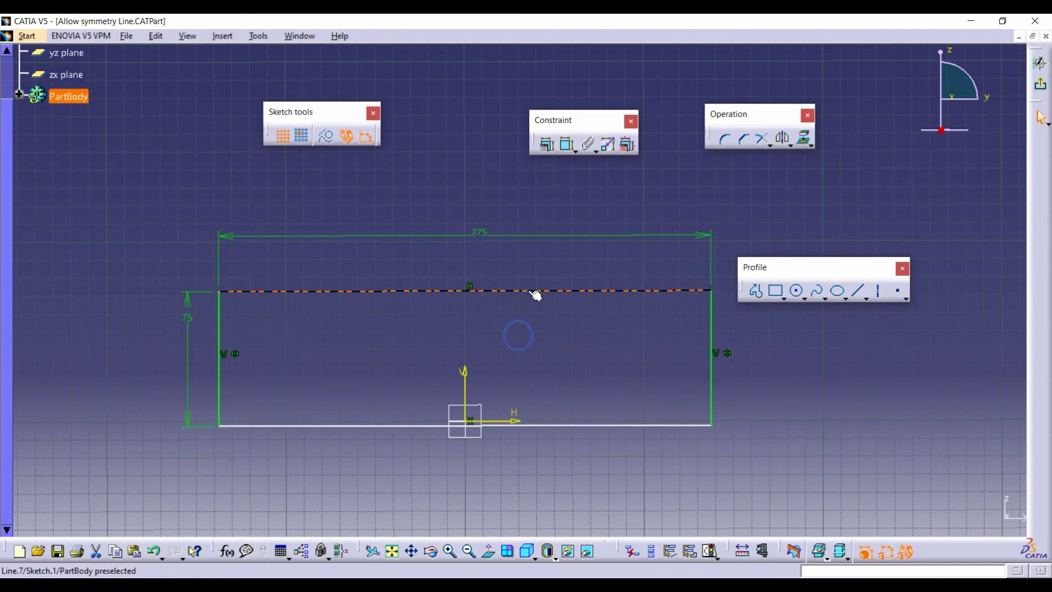
pyautogui.click(615, 328)
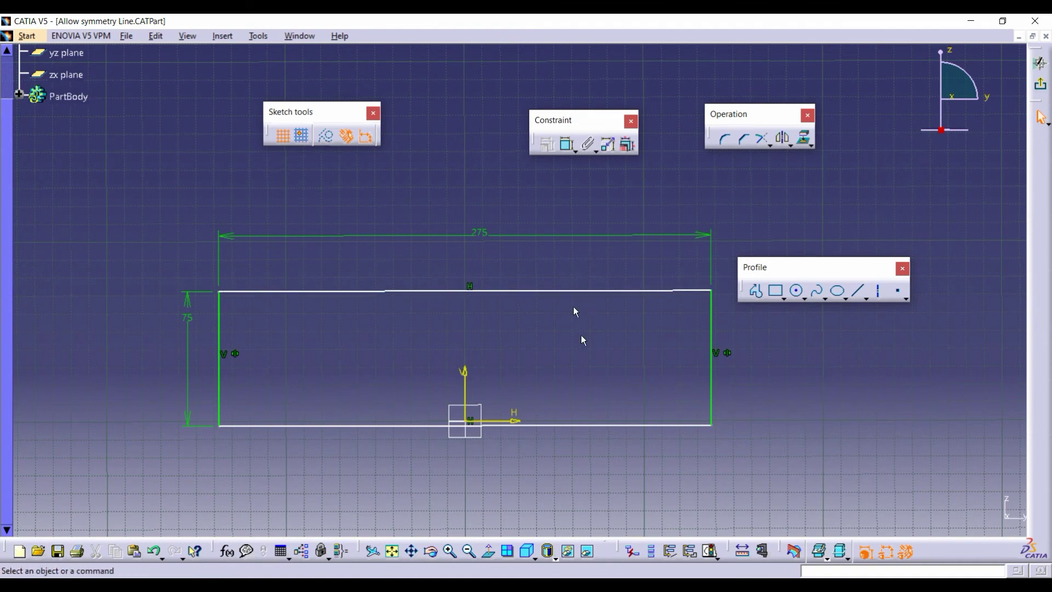
# Dimension the top and bottom lines symmetrically about the horizontal axis.
pyautogui.click(567, 145)
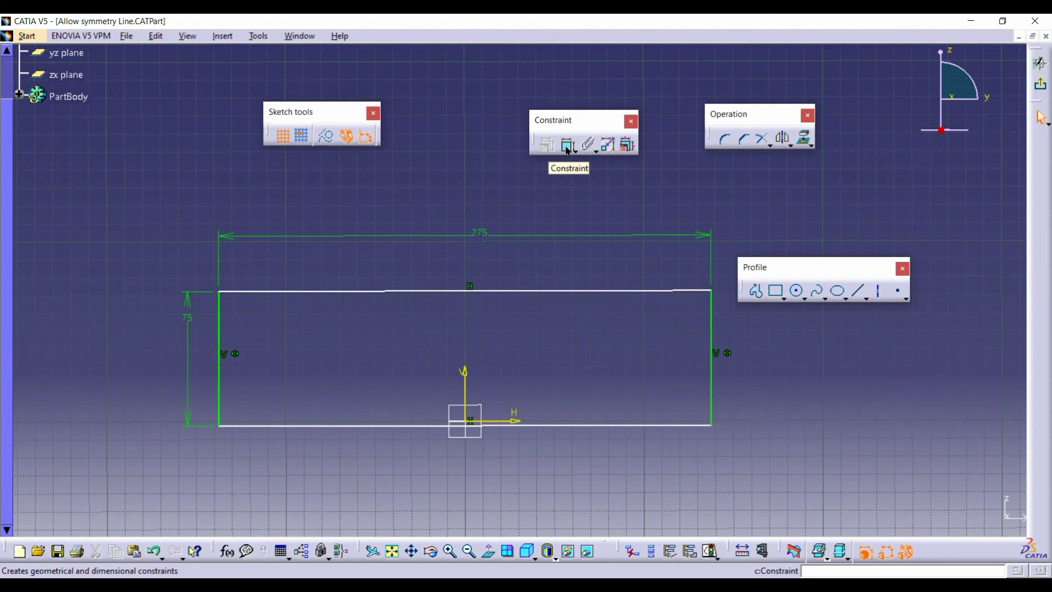
pyautogui.click(567, 147)
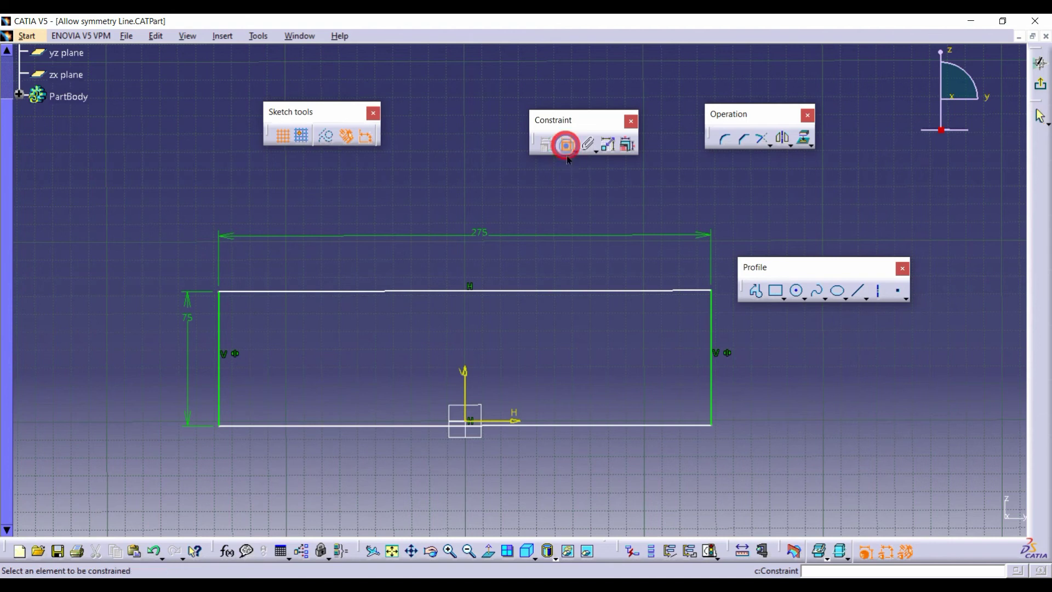
pyautogui.click(597, 291)
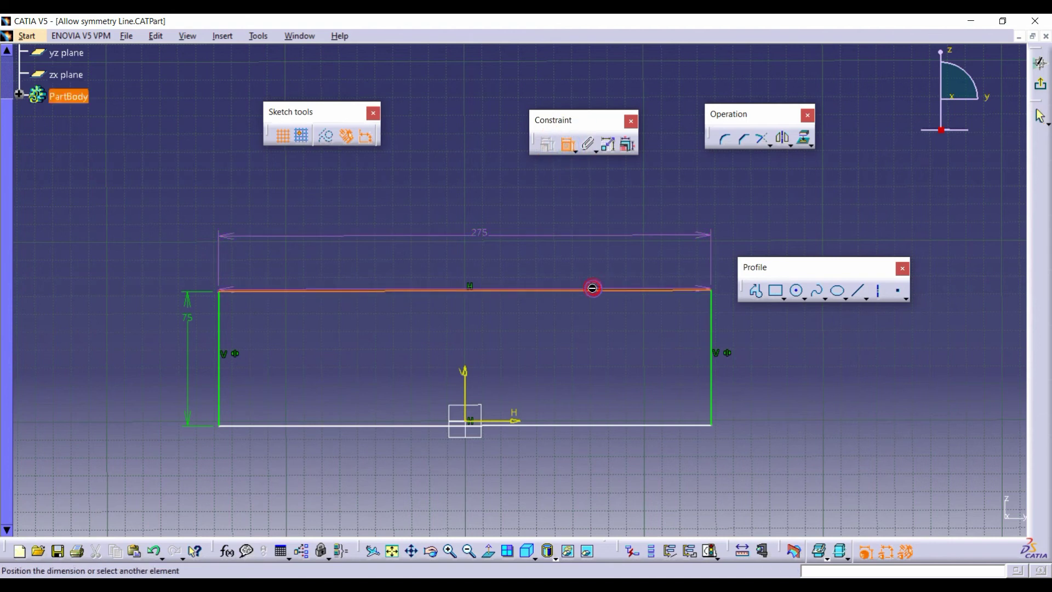
pyautogui.click(594, 426)
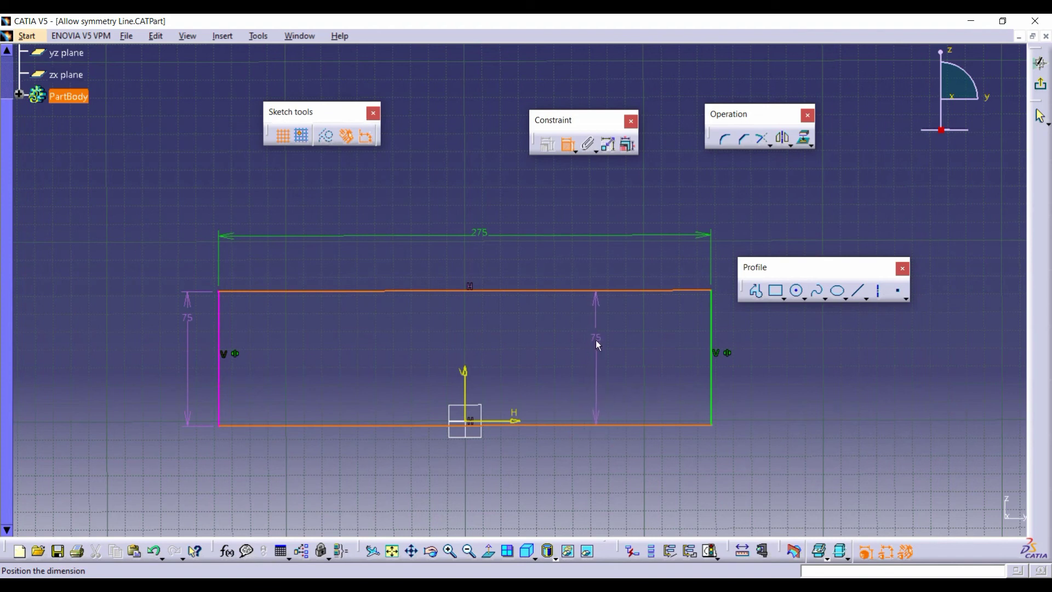
pyautogui.rightClick(597, 341)
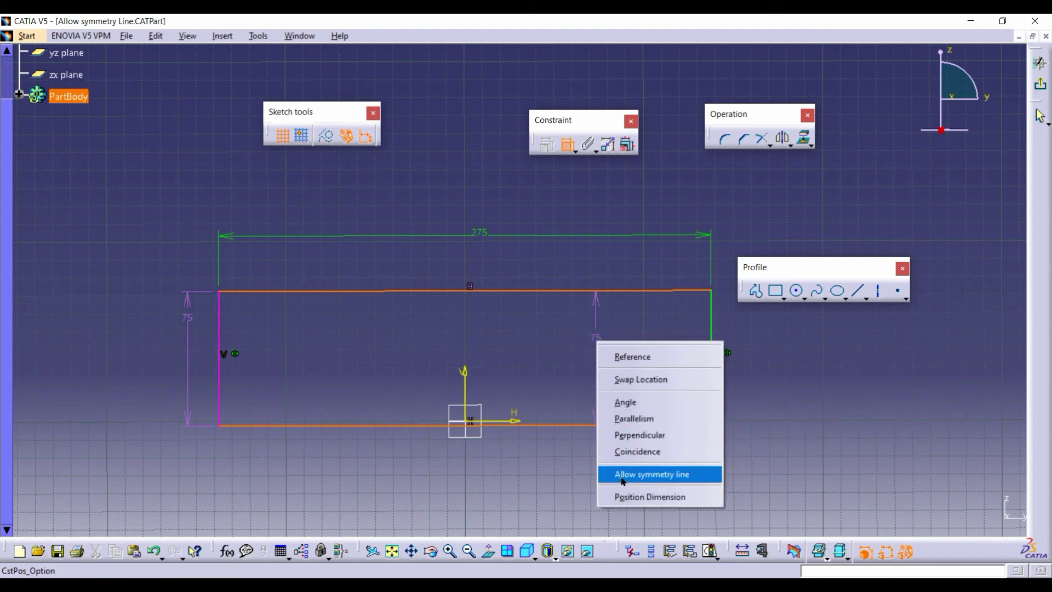
pyautogui.click(665, 475)
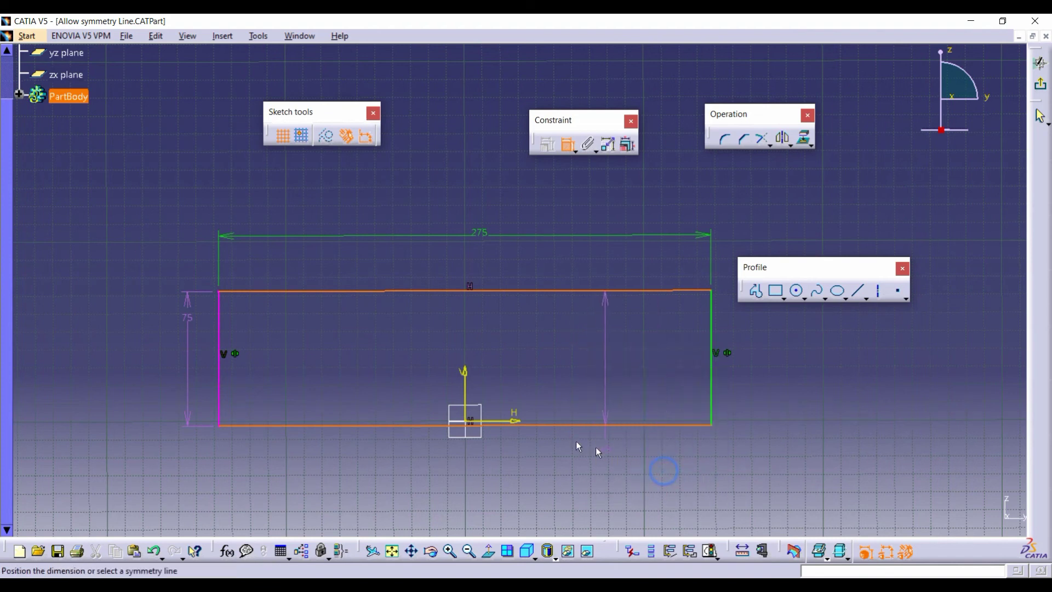
pyautogui.click(521, 423)
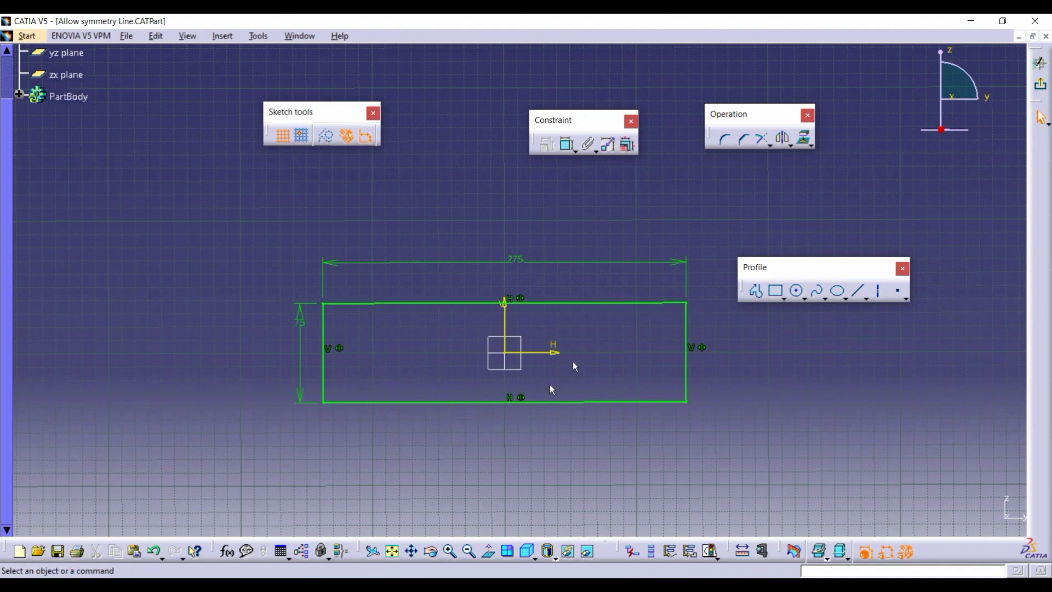
# Change the symmetric dimensions from 275 × 75 to 384 wide and 83 high.
pyautogui.doubleClick(521, 259)
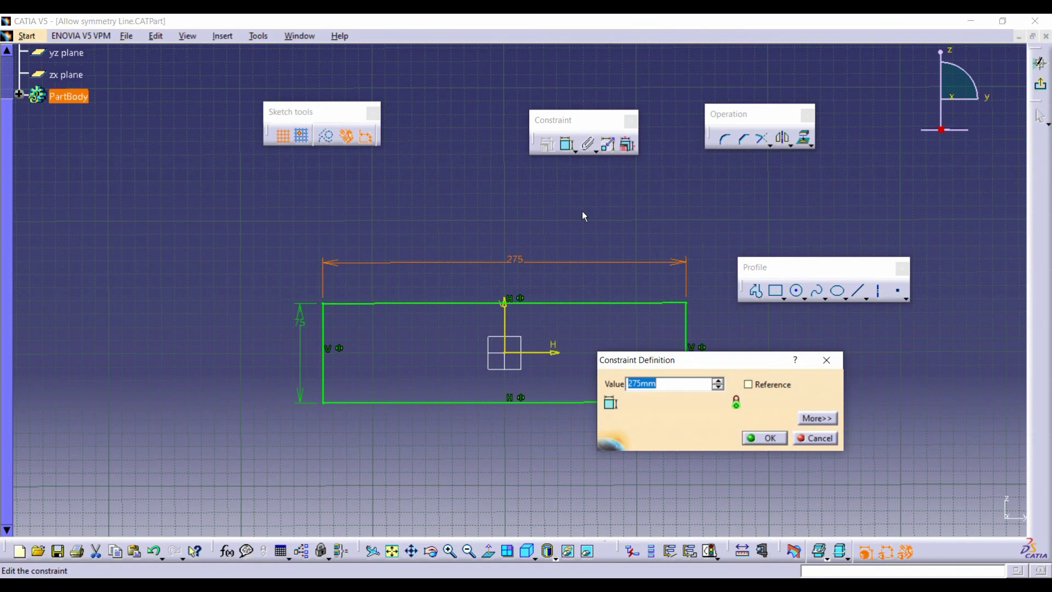
pyautogui.write('84')
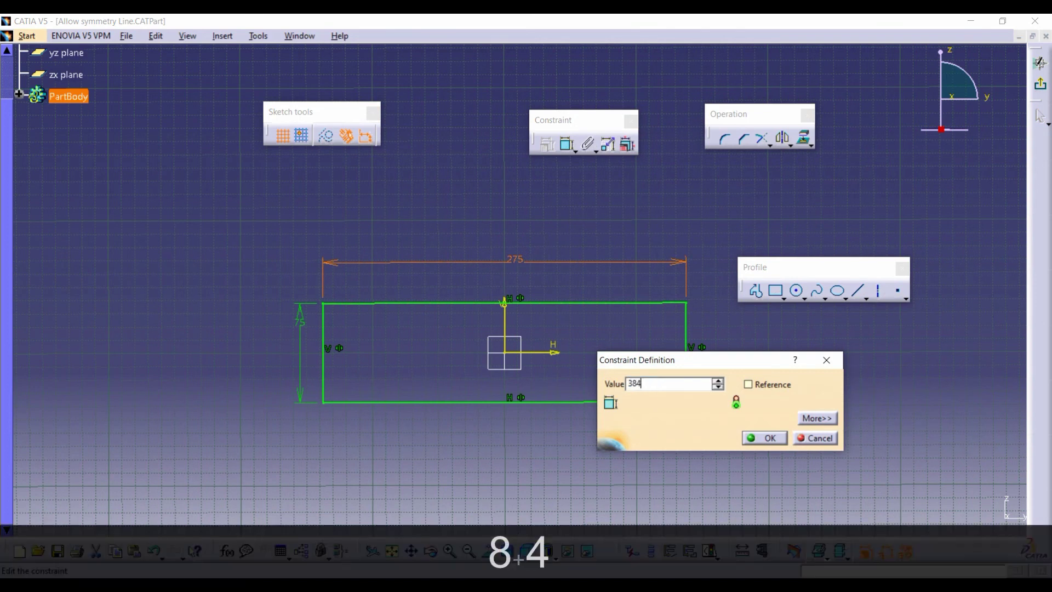
pyautogui.press('Return')
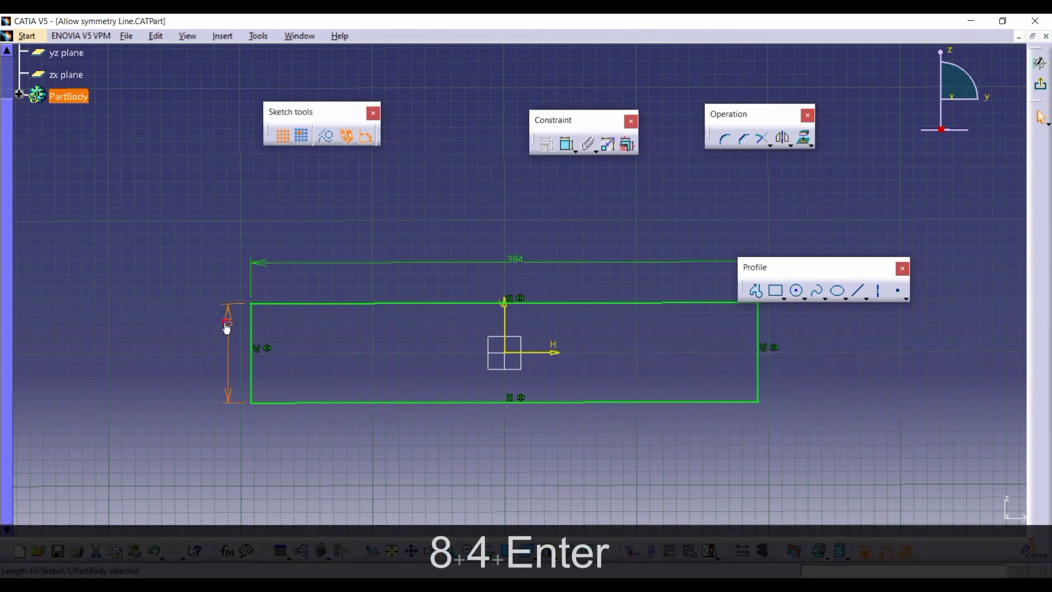
pyautogui.doubleClick(223, 321)
pyautogui.write('83')
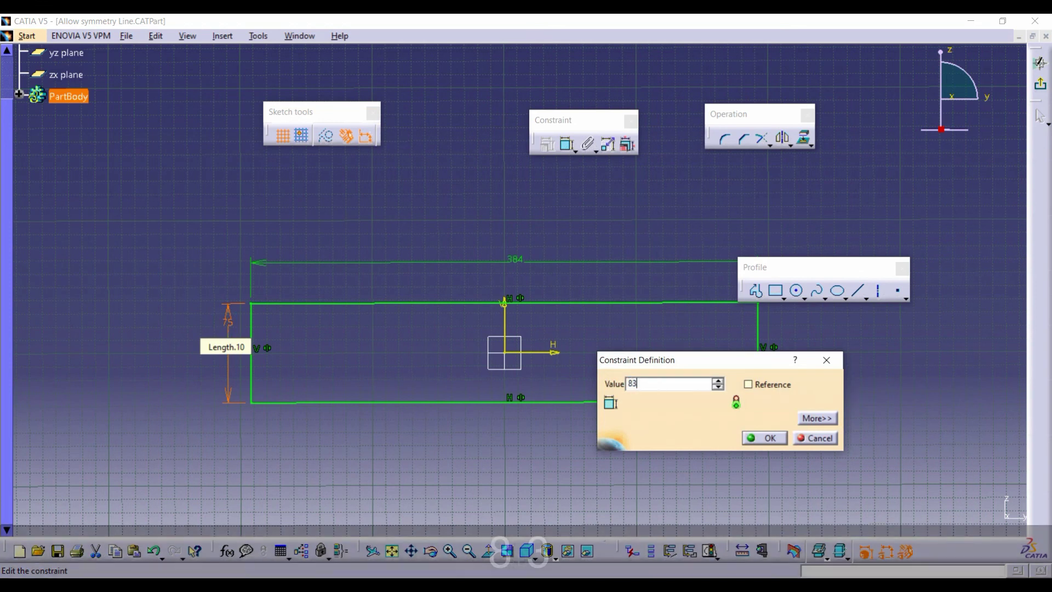
pyautogui.press('Return')
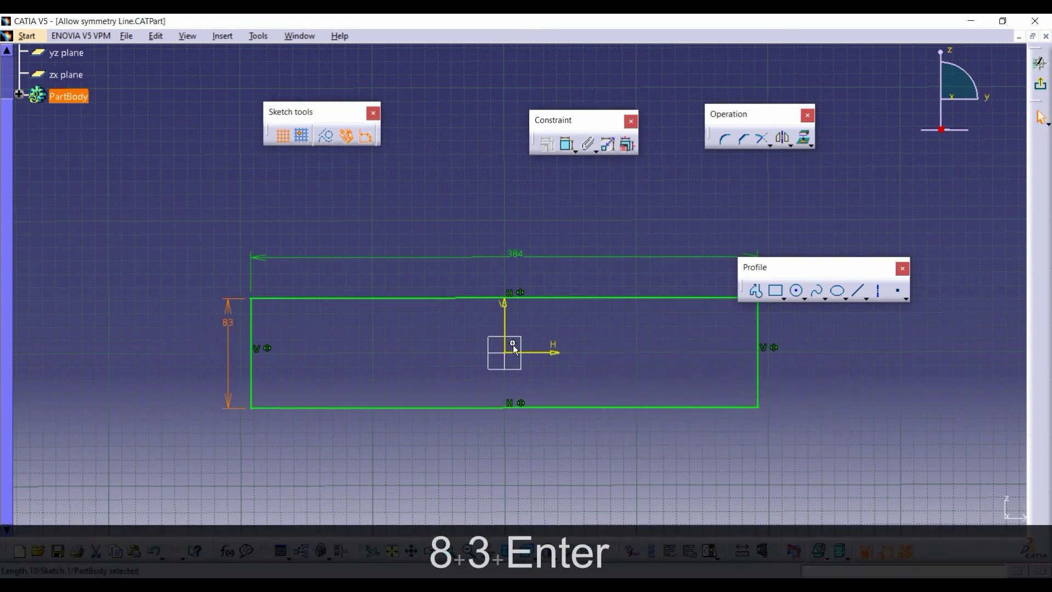
pyautogui.moveTo(513, 344); pyautogui.dragTo(504, 390, button='middle')
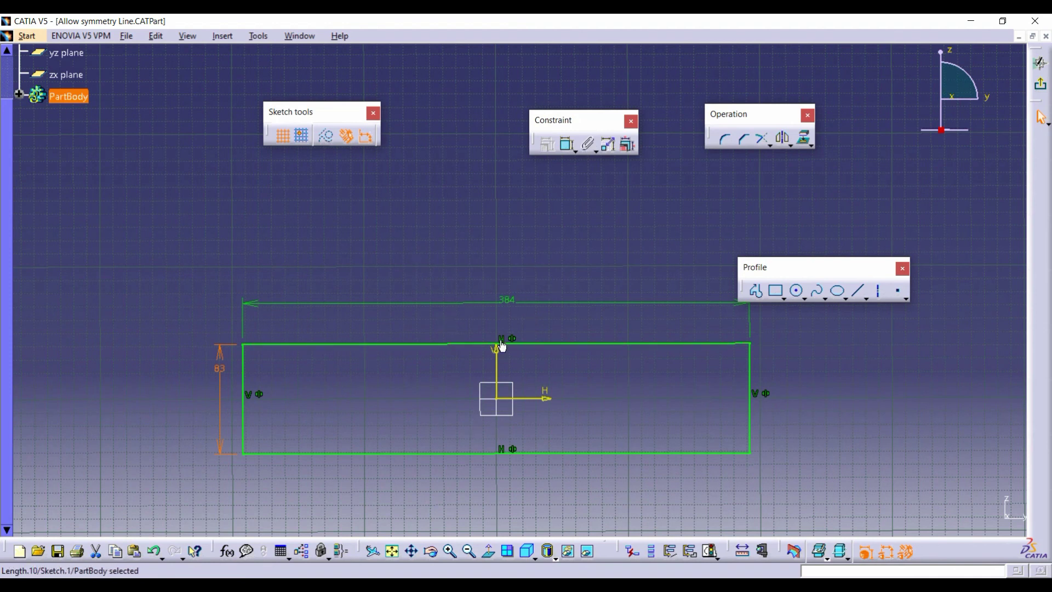
pyautogui.moveTo(500, 343)
pyautogui.mouseDown(button='middle')
pyautogui.moveTo(545, 328)
pyautogui.moveTo(550, 338)
pyautogui.moveTo(659, 300)
pyautogui.moveTo(639, 335)
pyautogui.moveTo(664, 362)
pyautogui.mouseUp(button='middle')
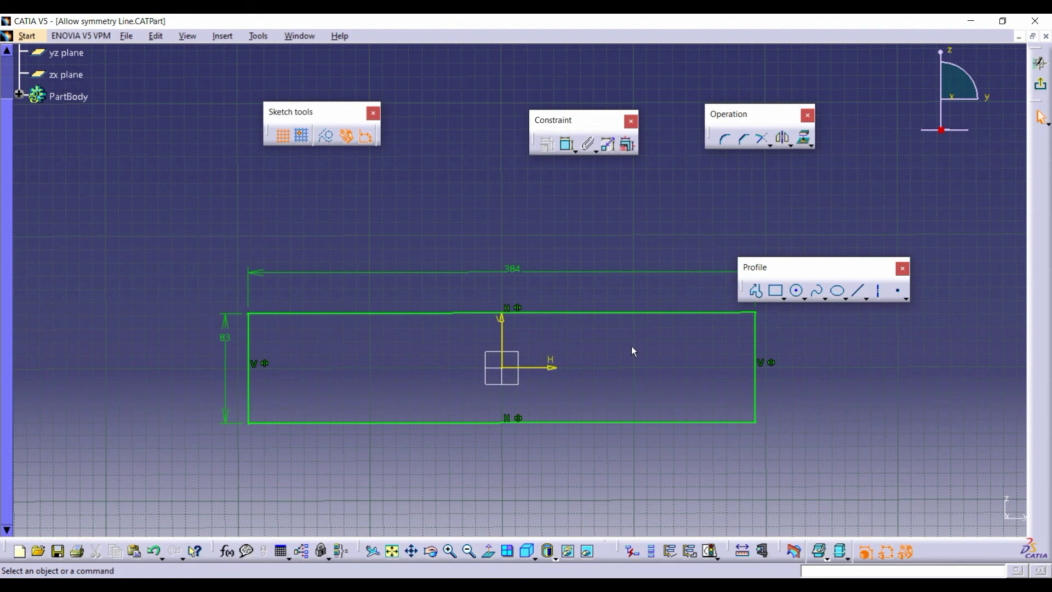